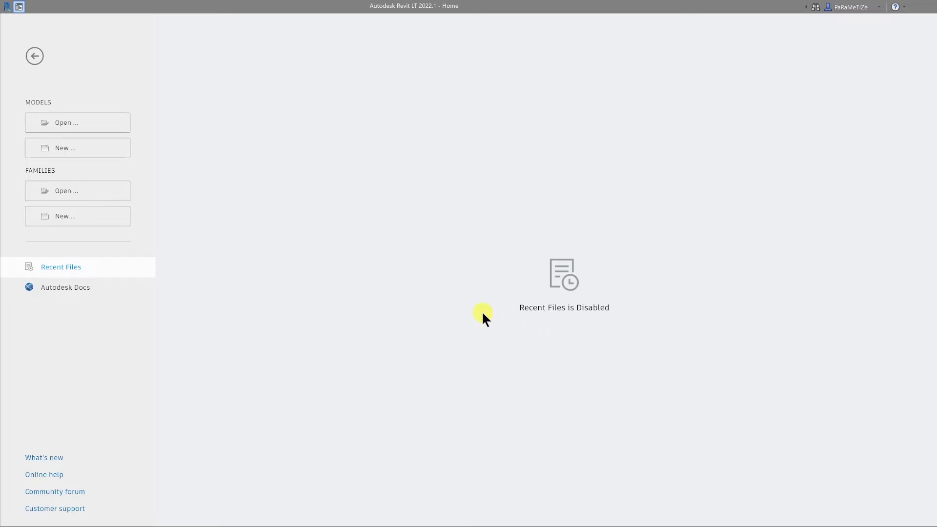
Create a new family from the English Metric Door.rft template.
click(56, 218)
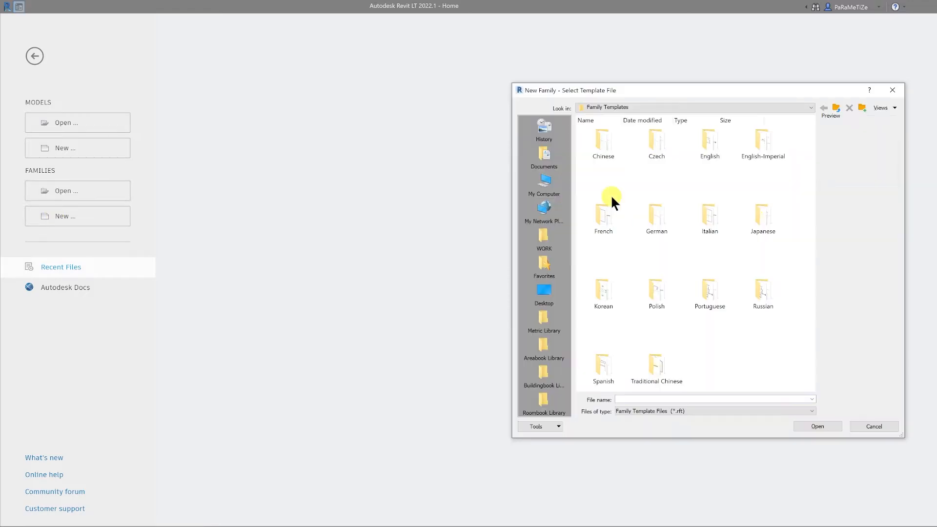
double_click(711, 145)
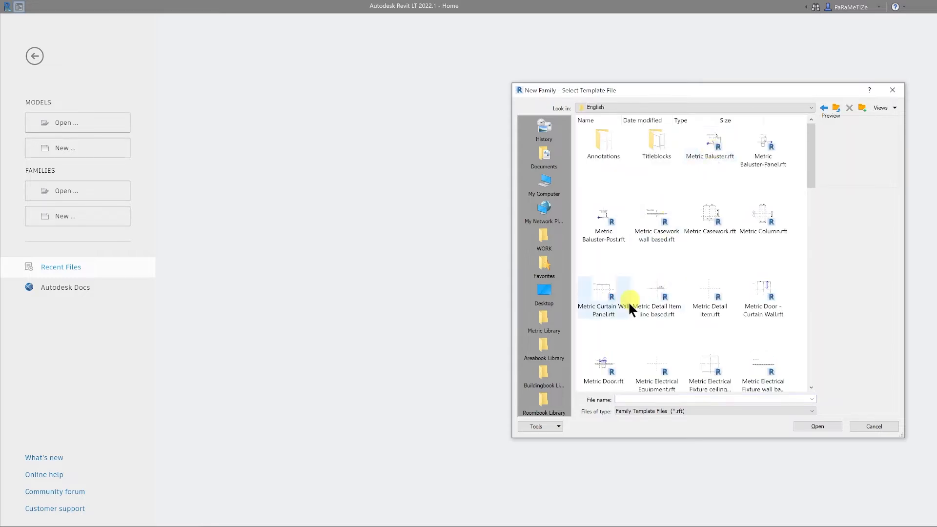
scroll(629, 307, down, 2)
click(608, 263)
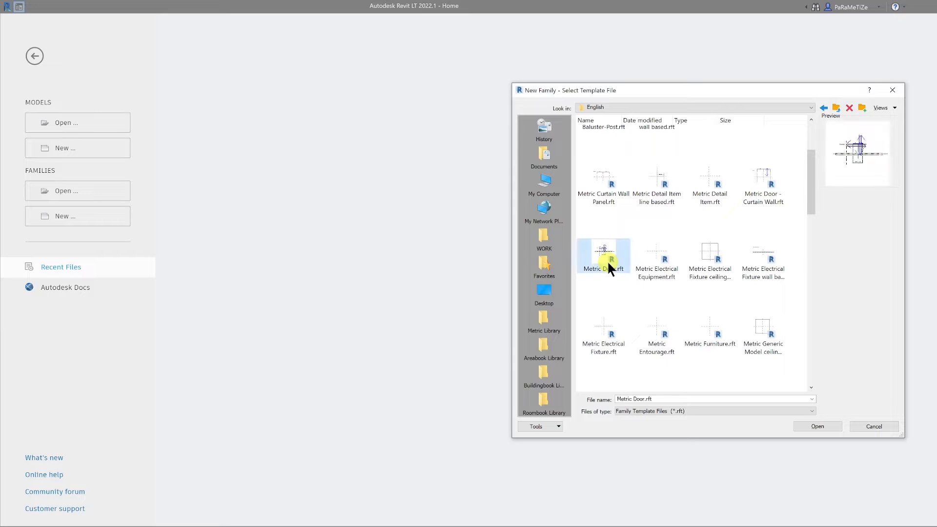
click(819, 426)
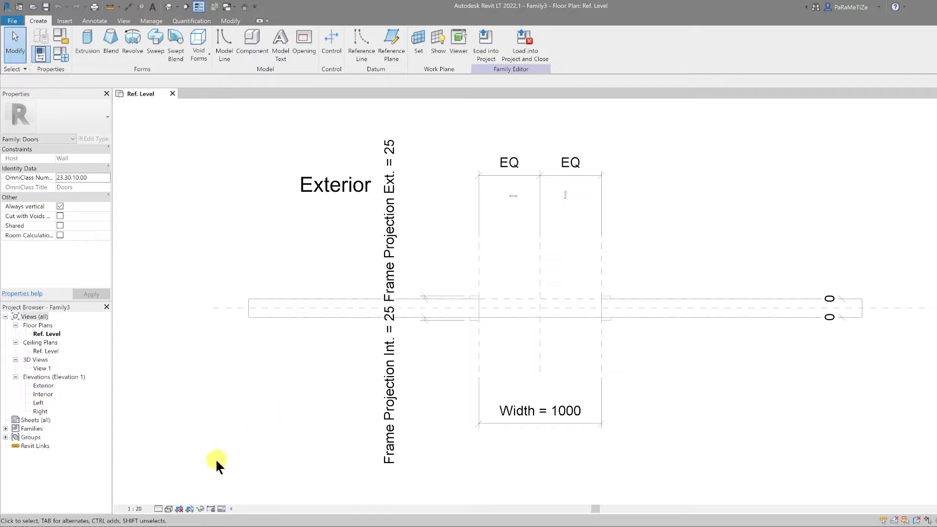
Delete the interior and exterior Frame/Mullion extrusions around the door opening in the Ref. Level plan.
click(469, 317)
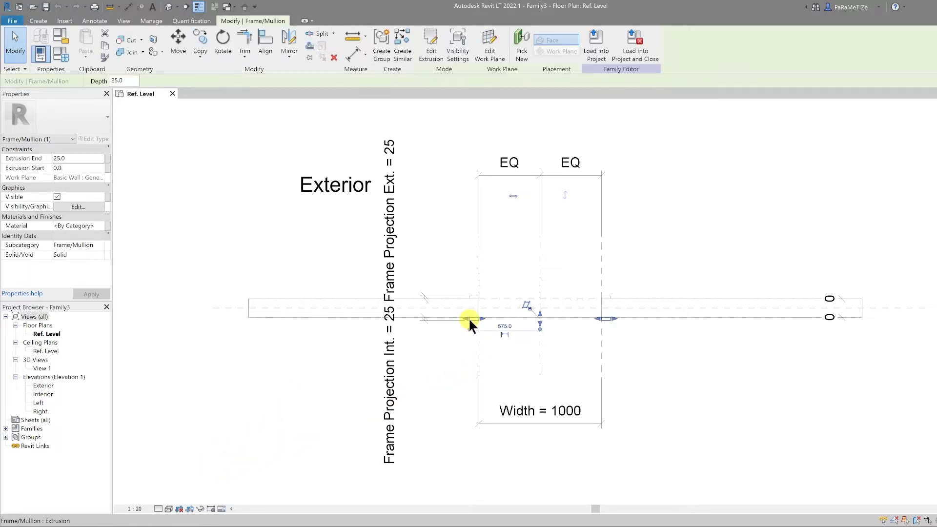
click(461, 345)
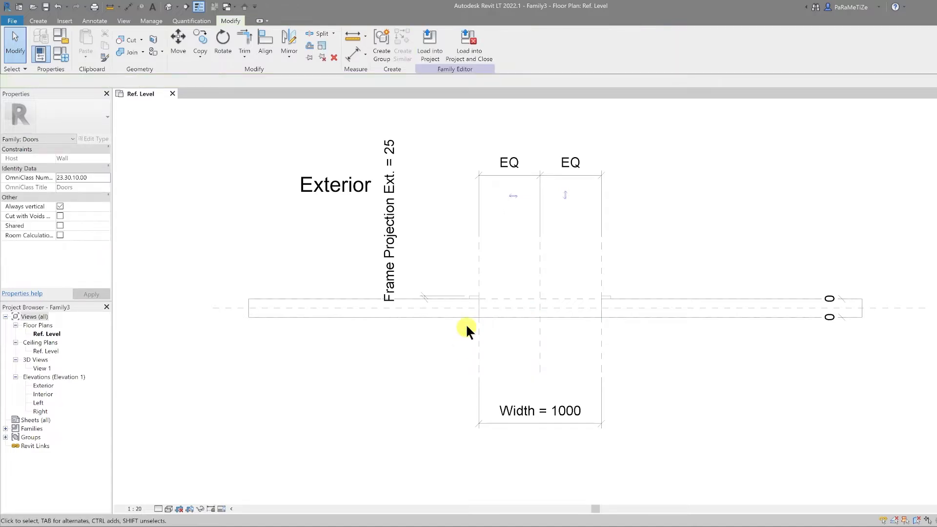
click(471, 297)
click(424, 372)
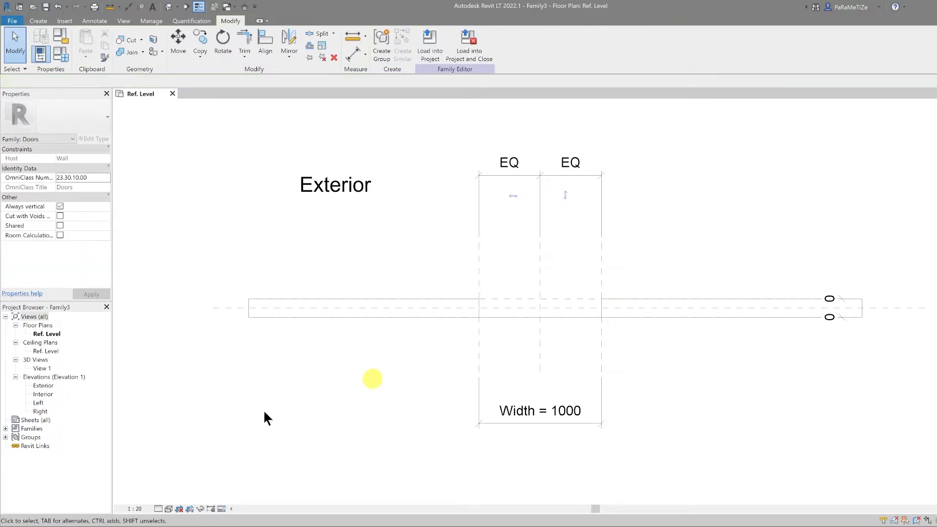
Set the Ref. Level view's scale to 1 : 5 and its visual style to Hidden Line.
click(135, 507)
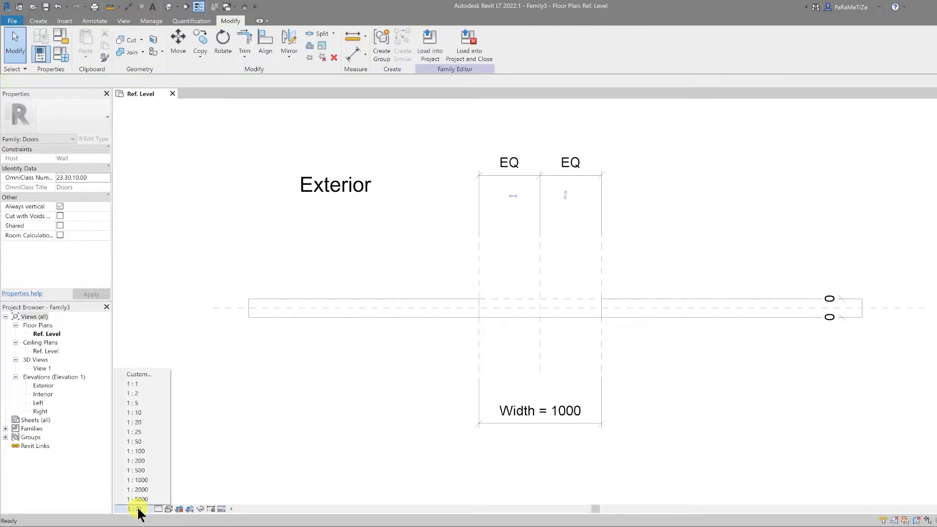
click(150, 402)
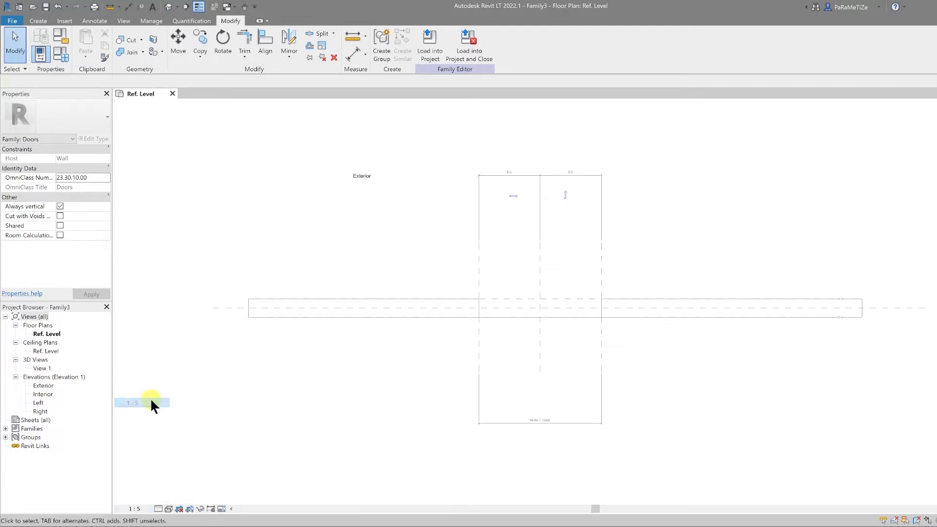
click(169, 509)
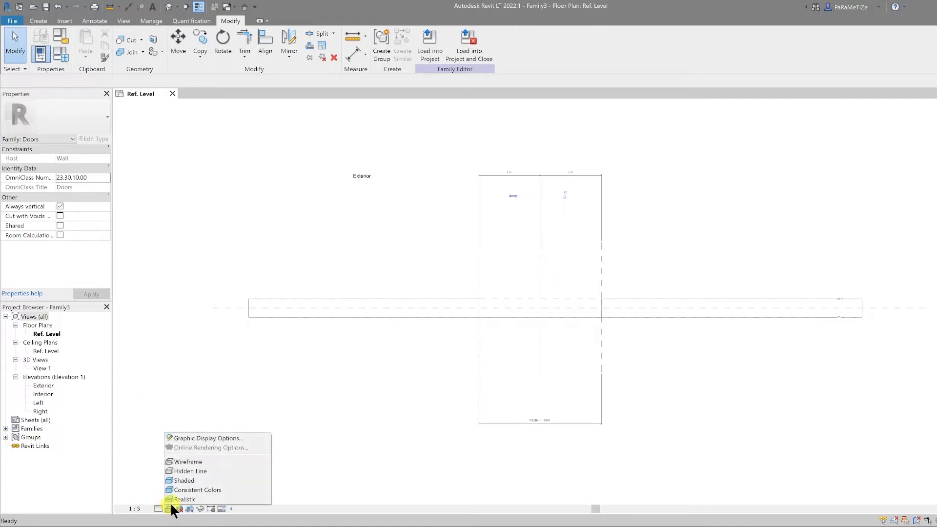
click(187, 470)
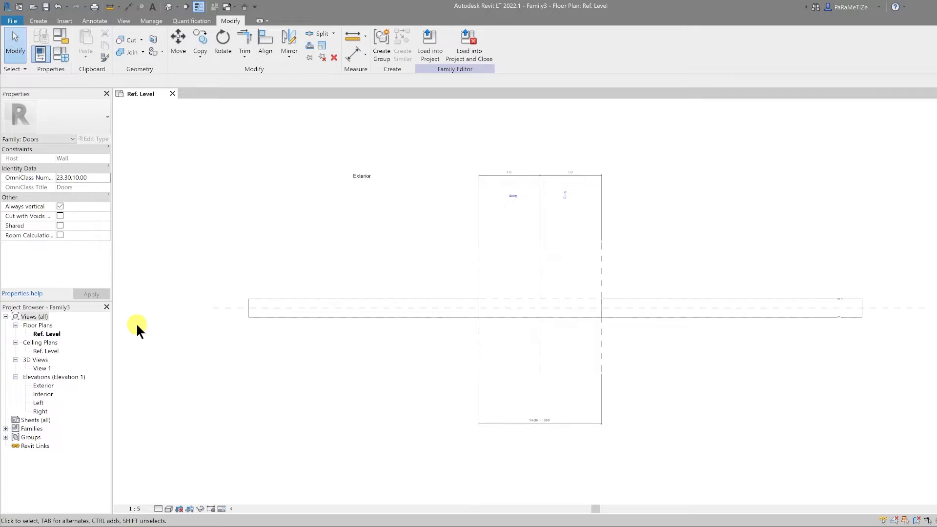
In the Exterior elevation, draw reference planes about 83 mm inside the left jamb, 100 mm inside the right jamb and 123 mm below the door head.
double_click(43, 386)
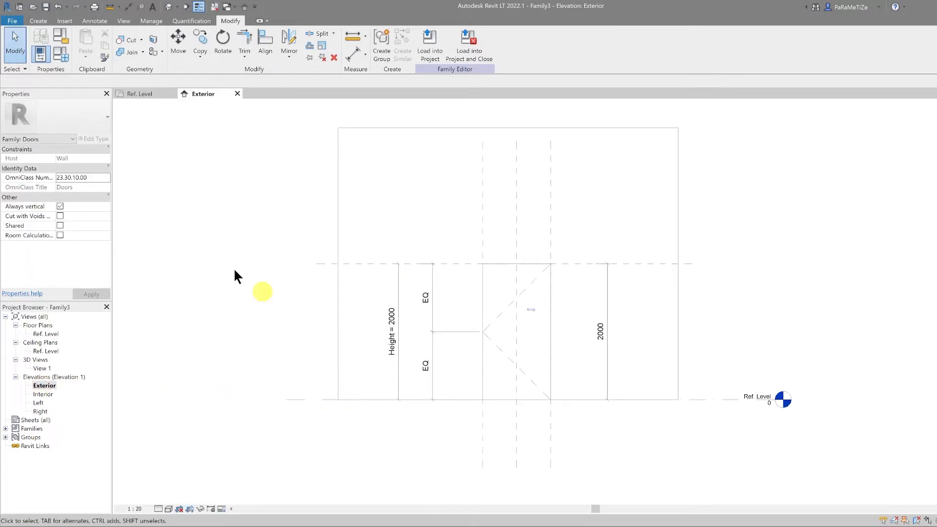
click(38, 21)
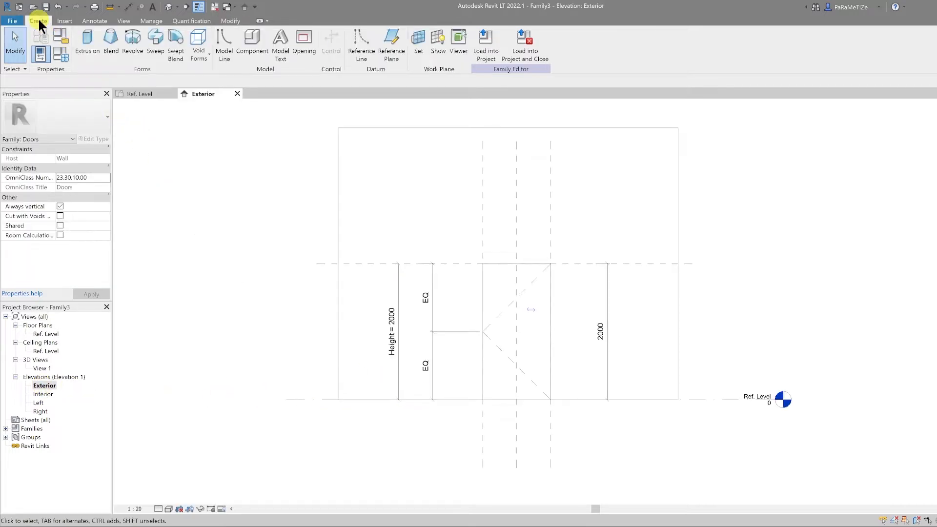
click(389, 53)
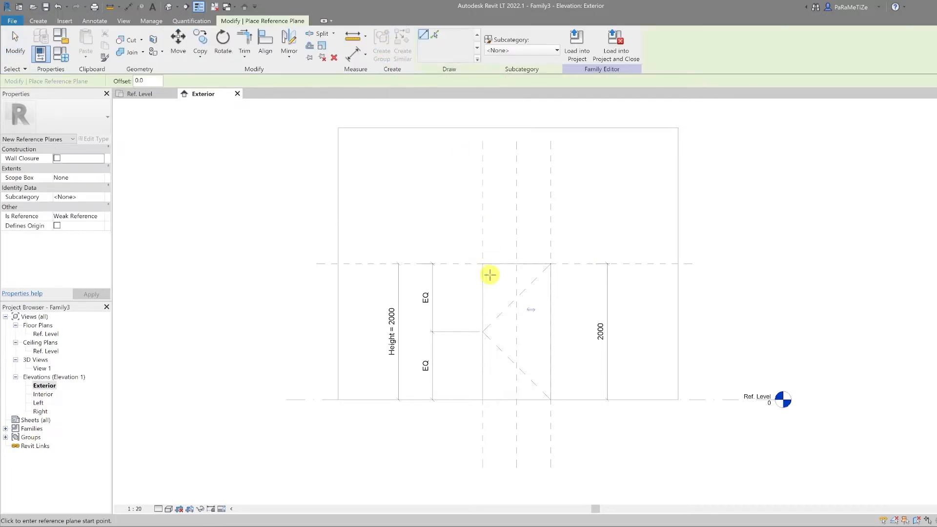
click(487, 250)
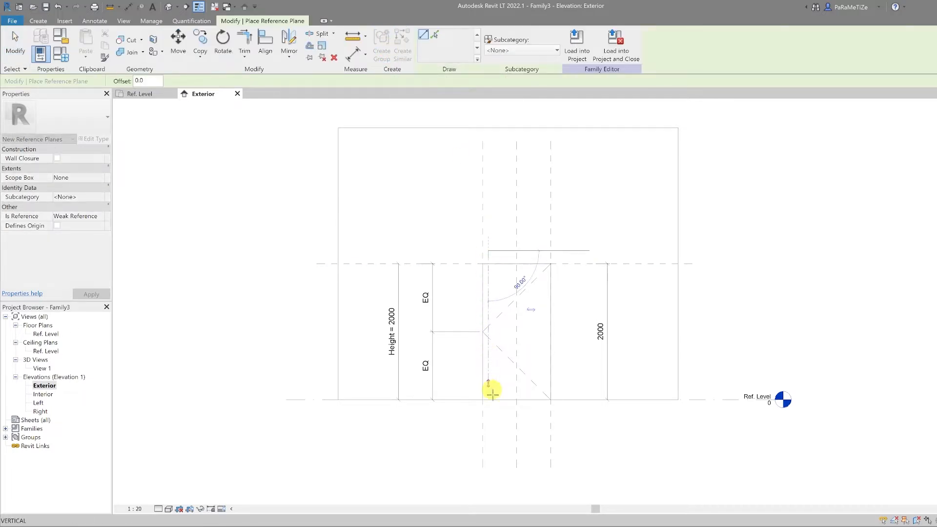
click(488, 414)
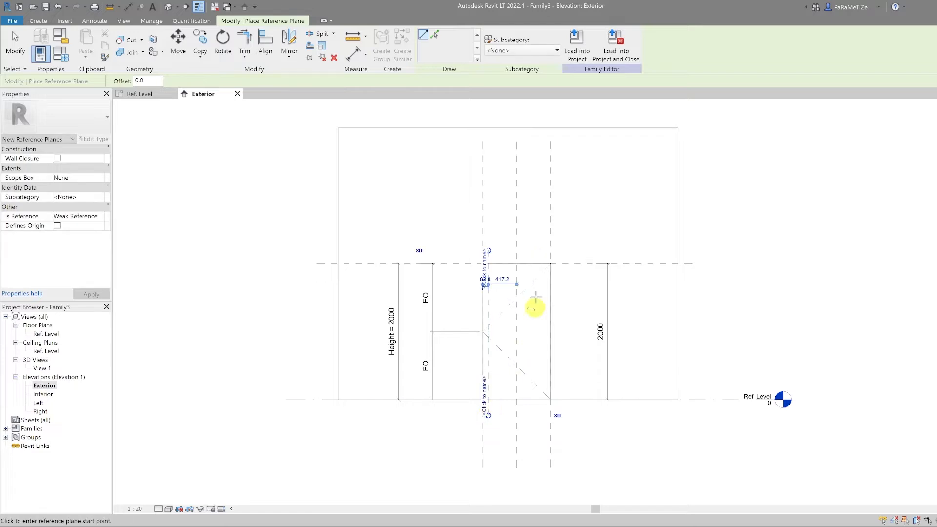
click(544, 251)
click(544, 415)
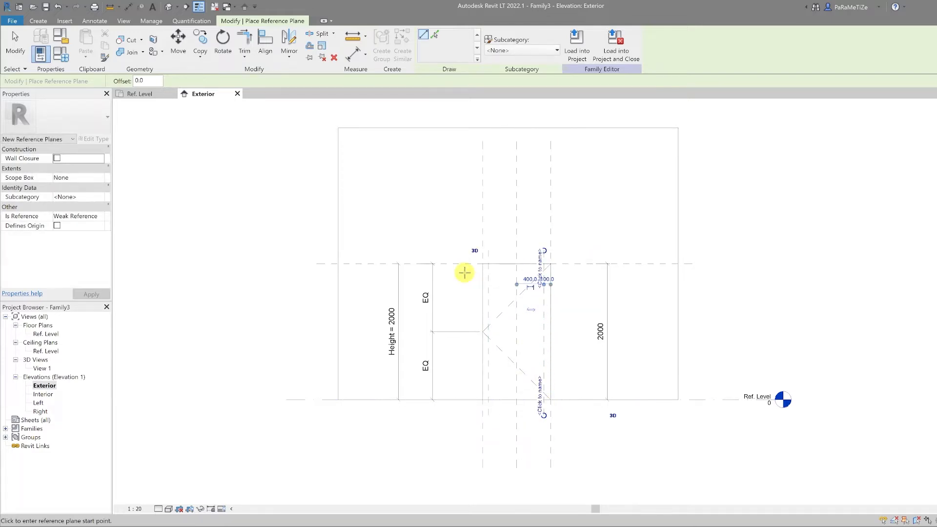
click(464, 272)
click(563, 271)
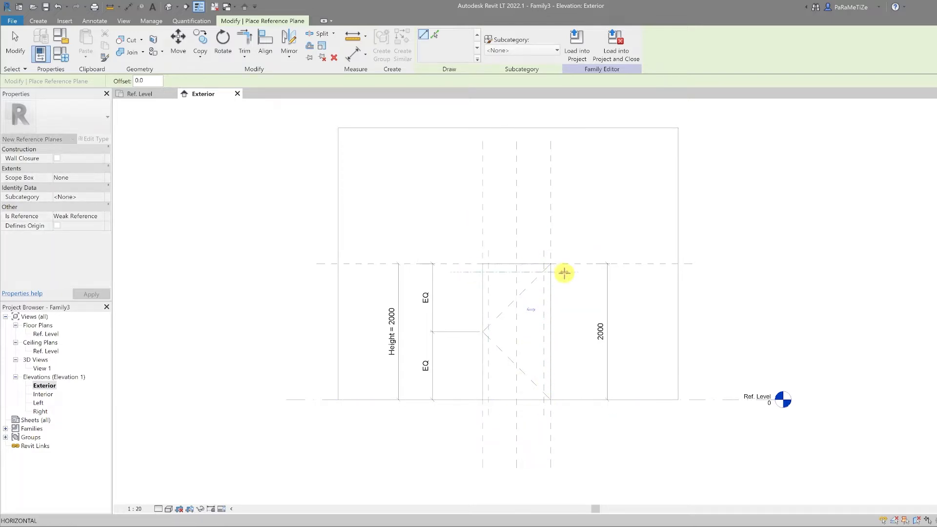
Add aligned dimensions between each new reference plane and the adjacent jamb or head plane of the opening.
click(127, 7)
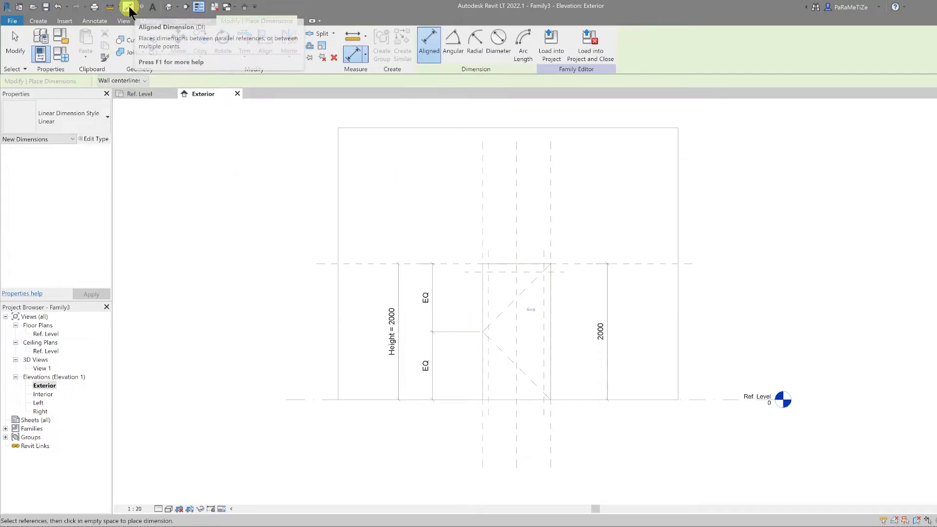
click(483, 258)
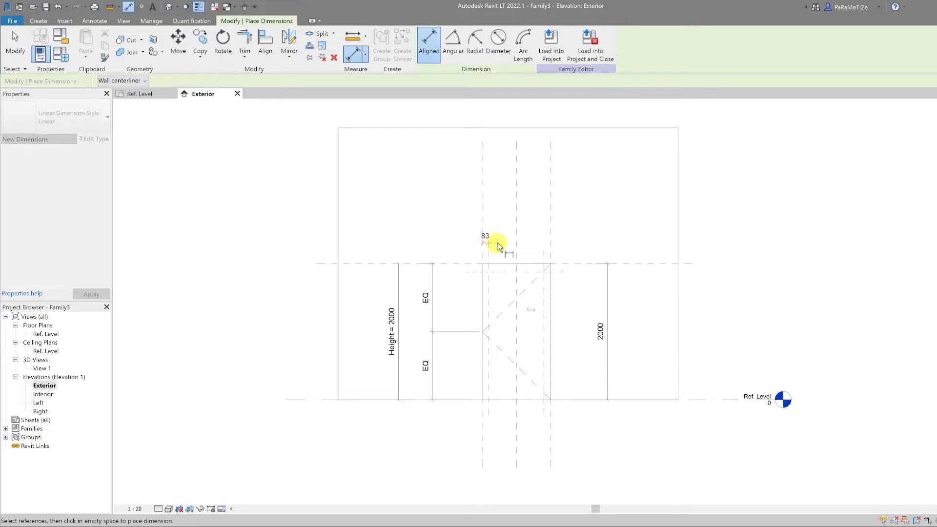
click(497, 242)
click(544, 253)
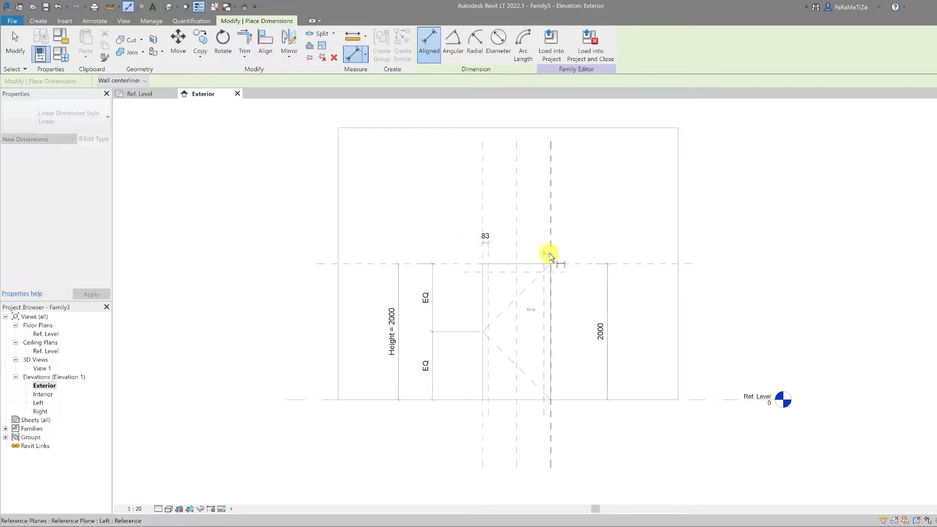
click(547, 246)
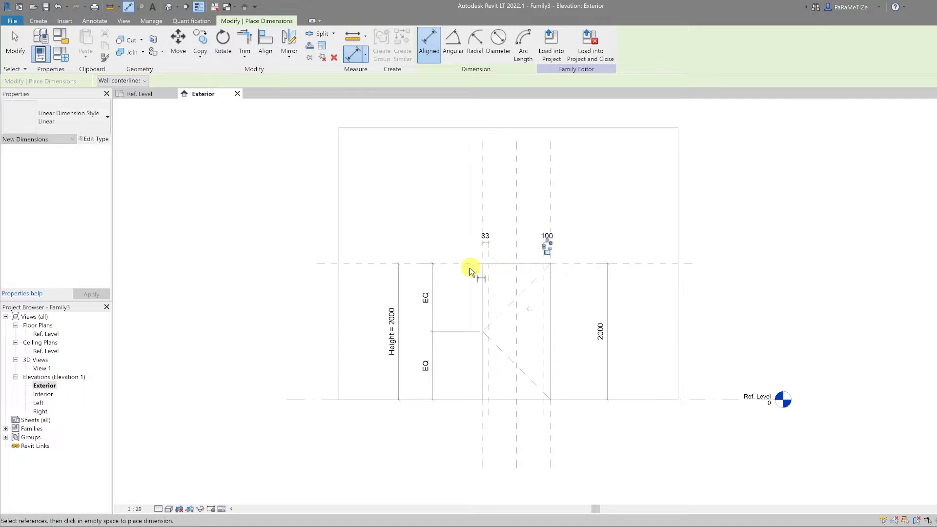
click(19, 52)
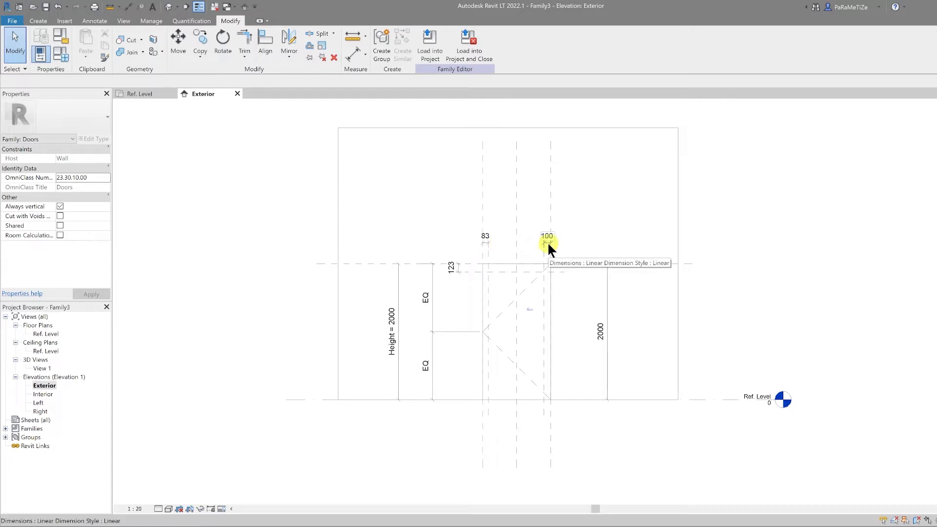
Label the three new offset dimensions together with a new type family parameter named Frame Thickness.
click(457, 268)
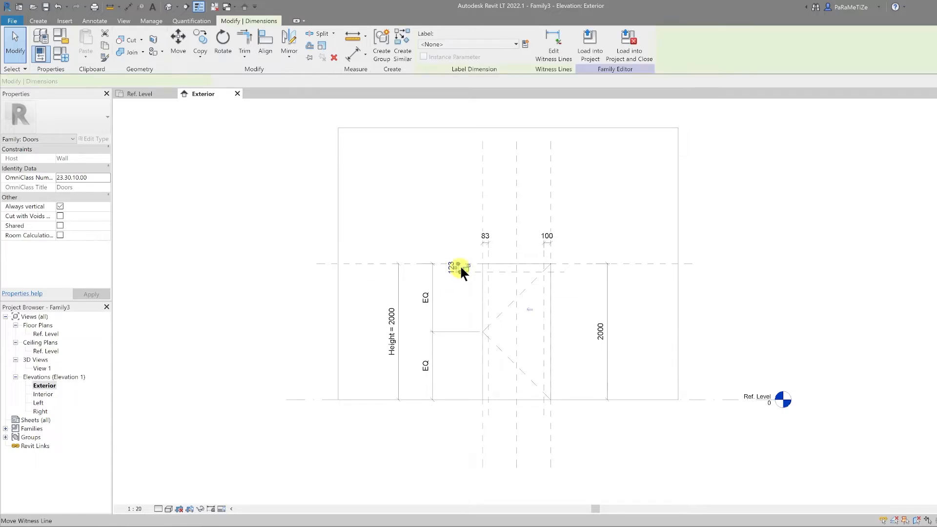
ctrl+click(488, 242)
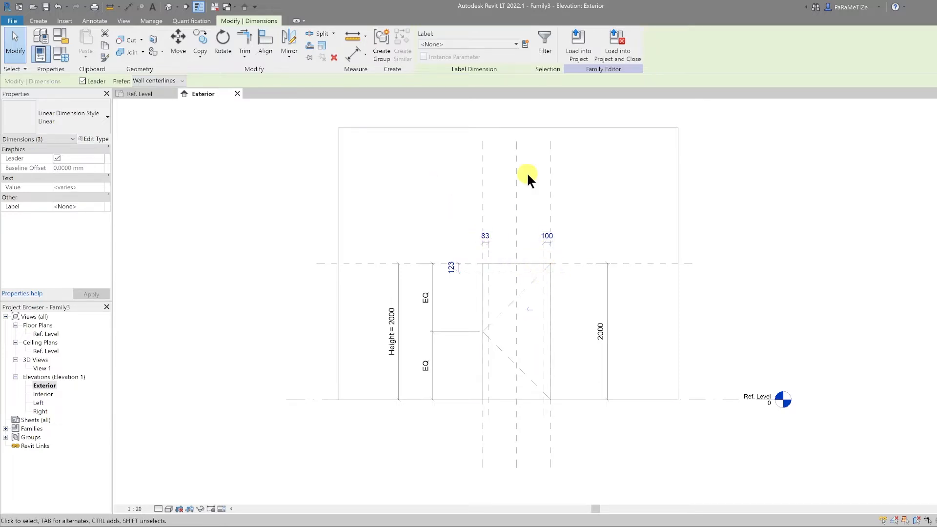
click(524, 44)
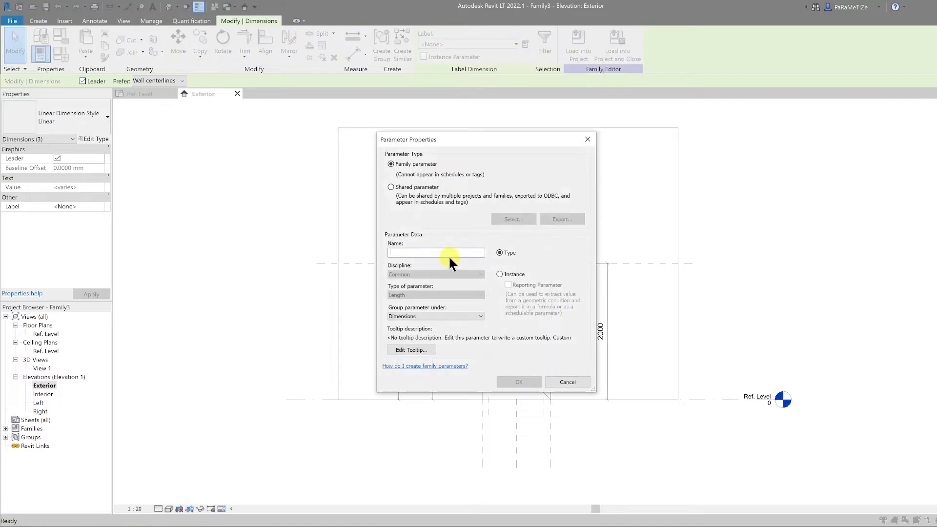
text(Frame)
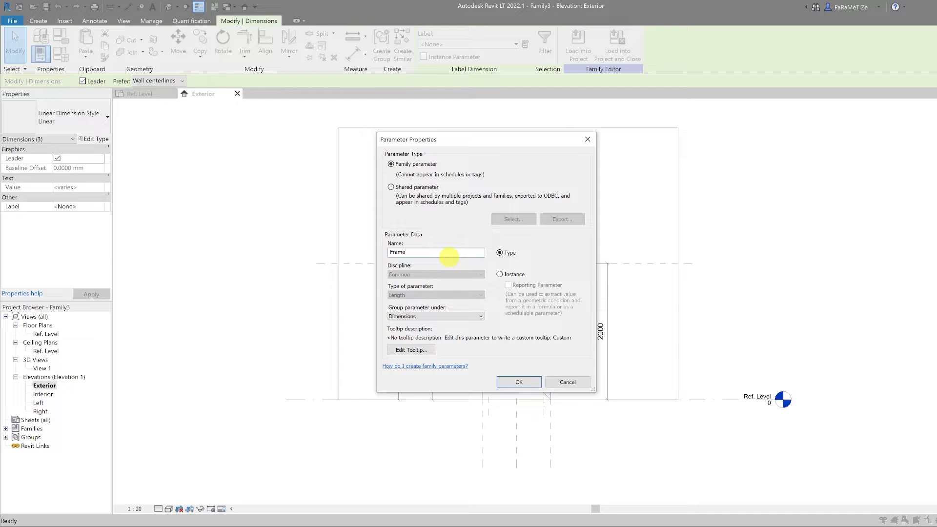
text( Thickness)
click(506, 378)
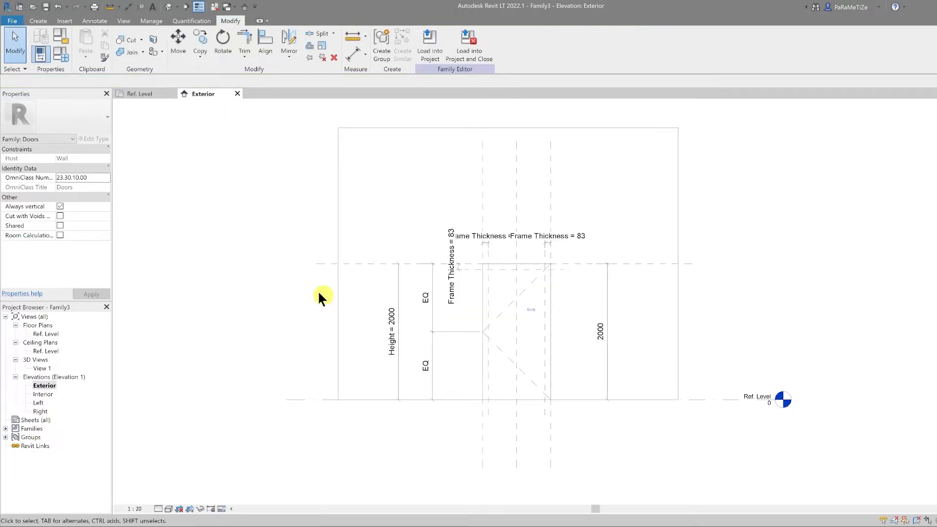
In the Ref. Level plan, draw a horizontal reference plane across the opening between the exterior wall face and the wall centreline.
click(143, 93)
scroll(517, 343, up, 1)
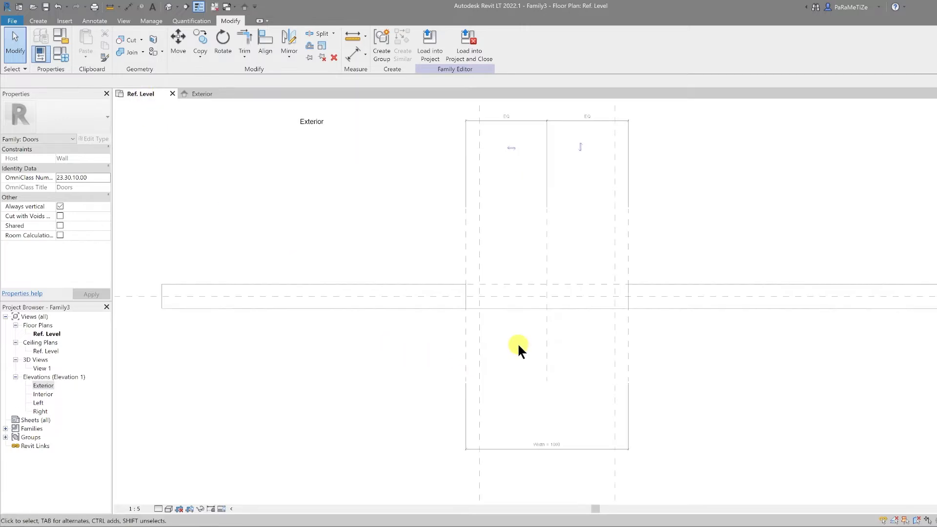
click(45, 21)
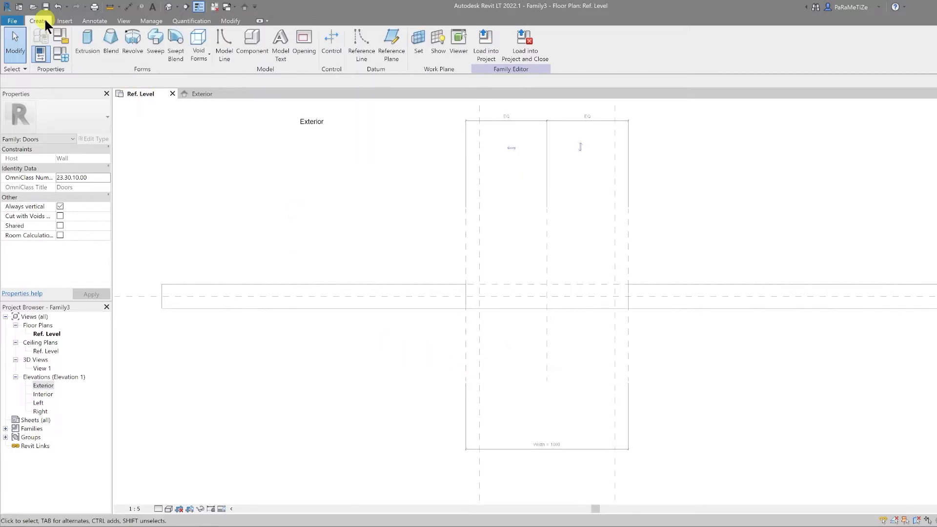
click(392, 53)
scroll(569, 318, up, 2)
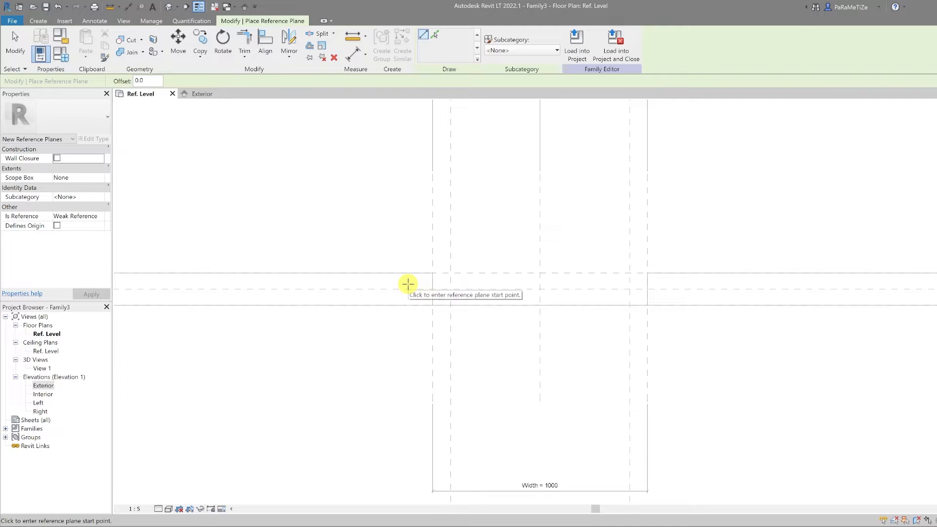
click(408, 284)
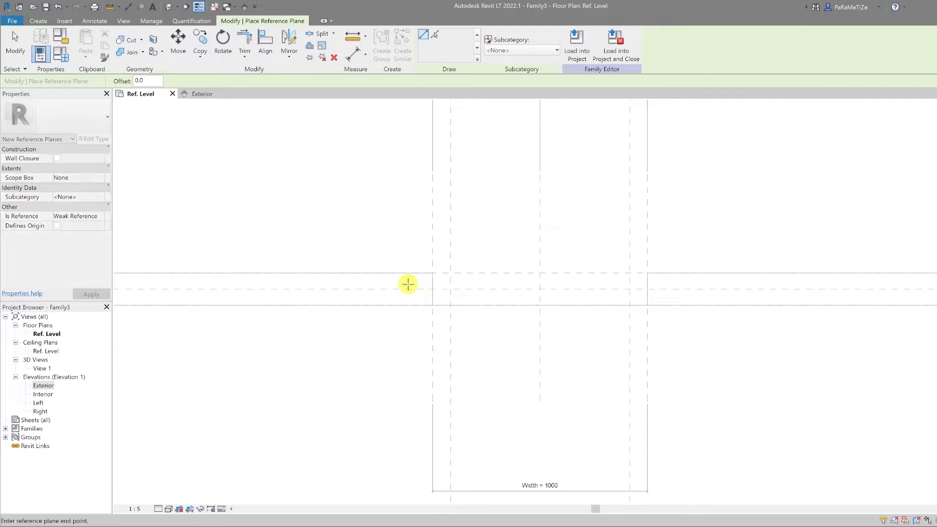
click(686, 285)
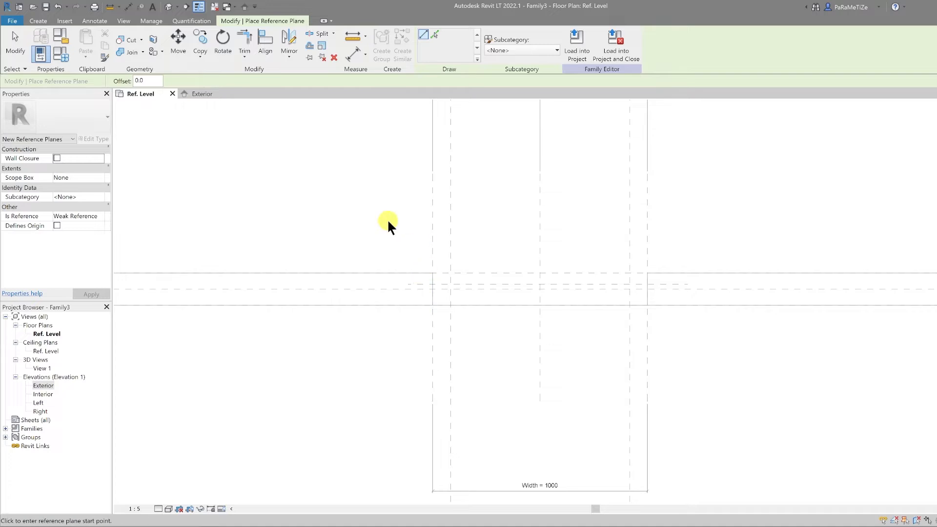
key(Escape)
key(Escape)
Add an aligned dimension between the exterior wall face and the new horizontal reference plane, placed beside the opening.
click(128, 7)
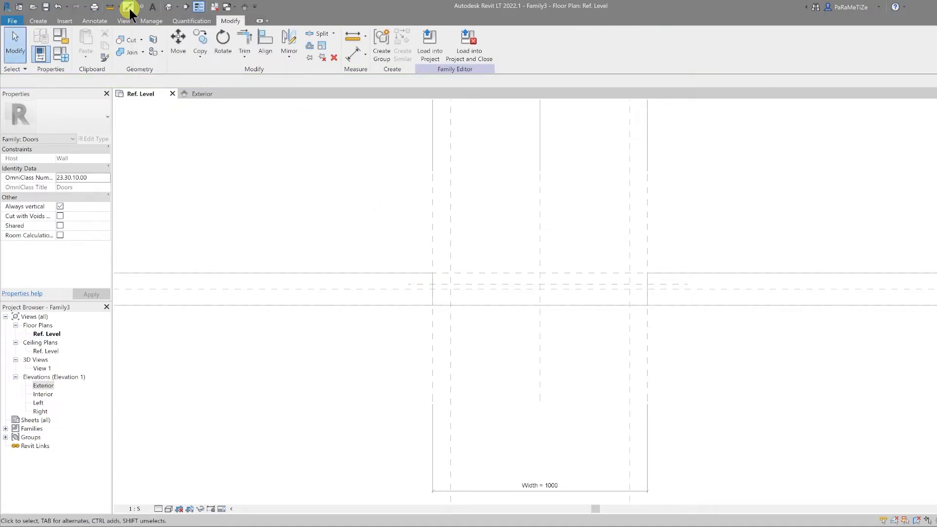
click(472, 273)
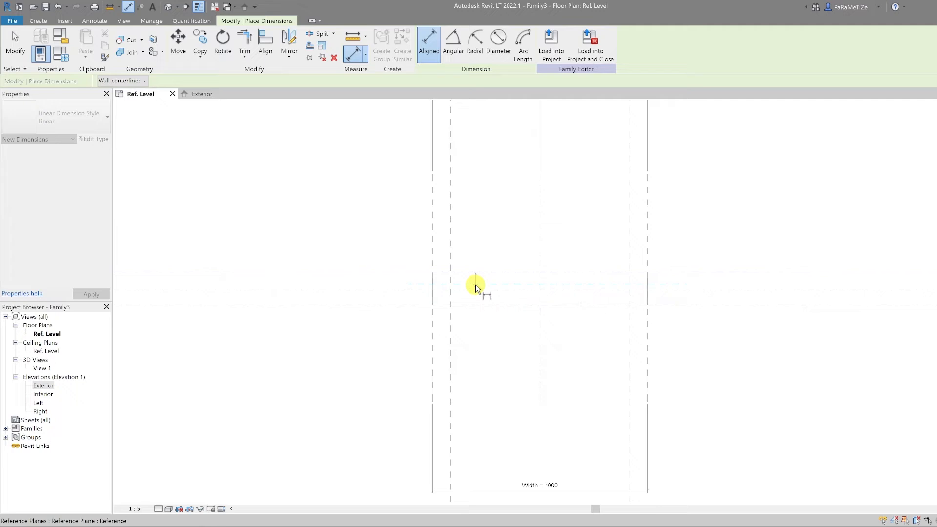
click(467, 285)
click(382, 315)
key(Escape)
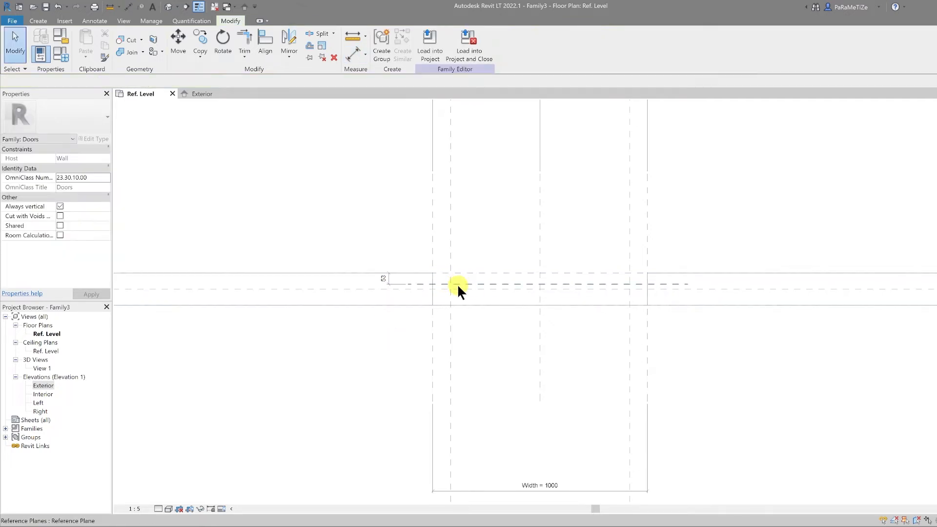
Set the new horizontal reference plane's distance from the exterior wall face to 45 mm.
click(457, 283)
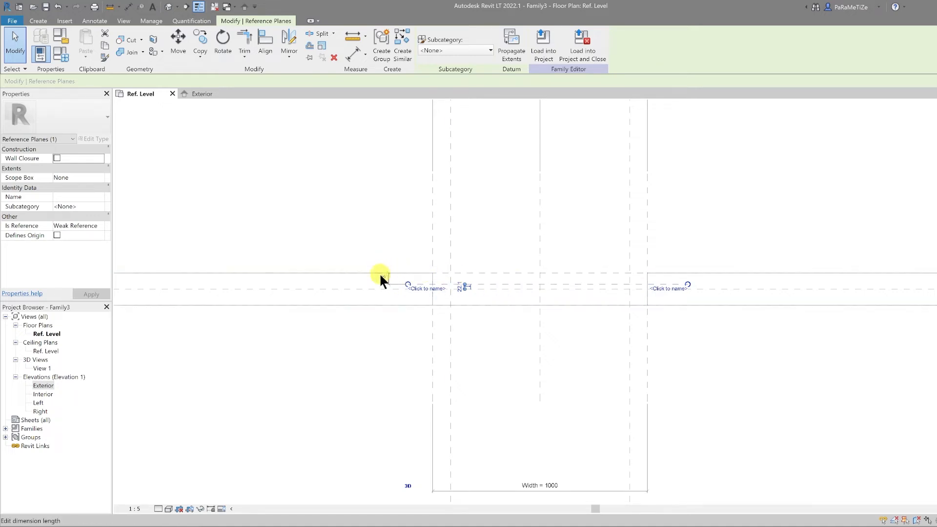
click(381, 274)
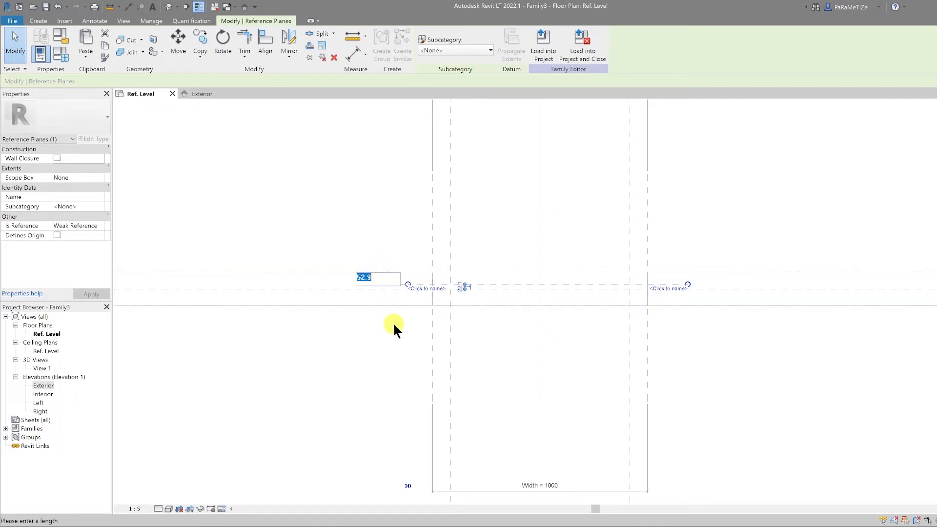
text(45)
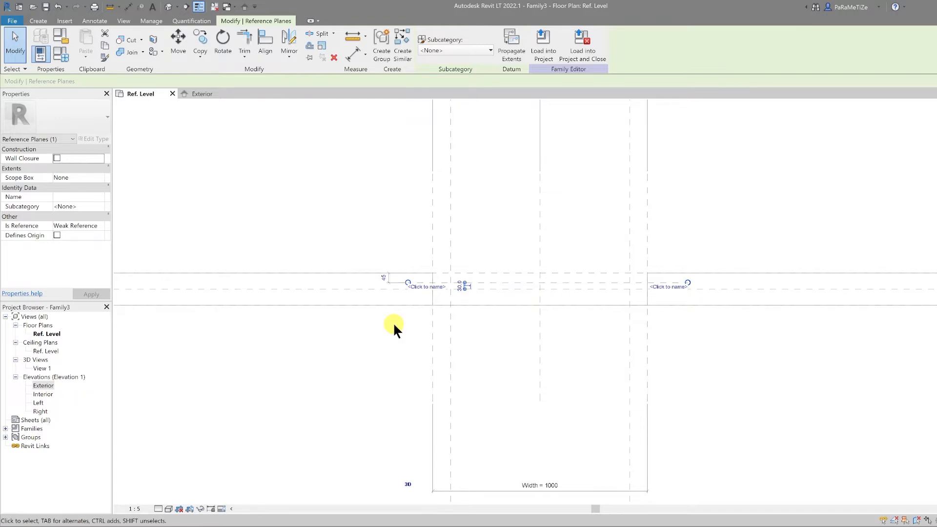
click(394, 312)
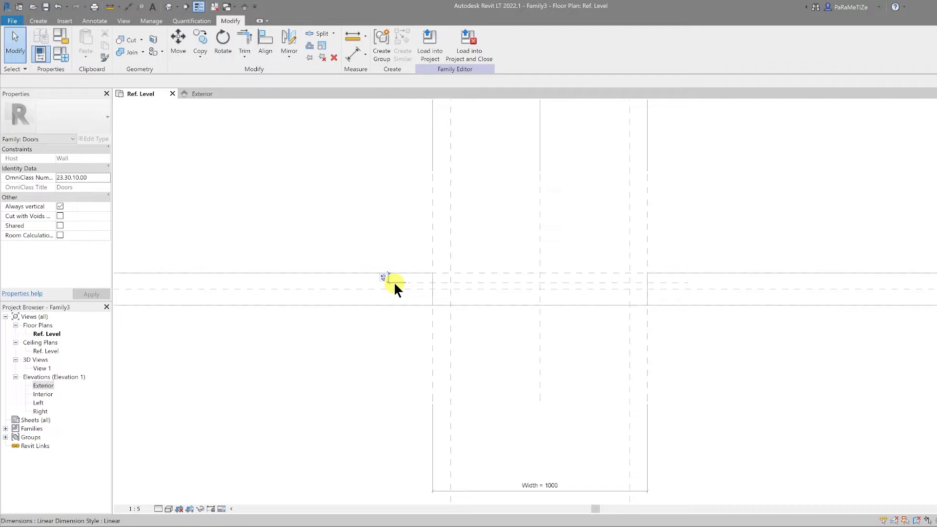
click(394, 274)
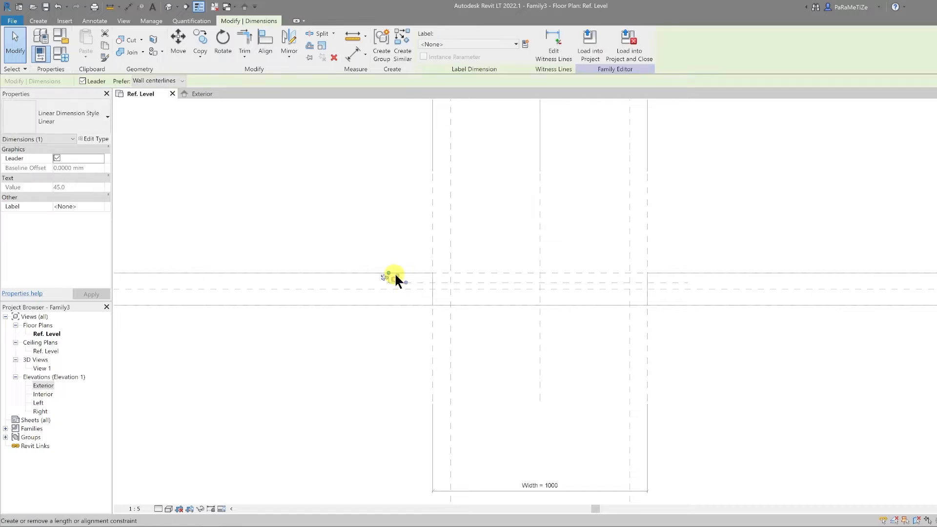
click(400, 350)
In the Exterior elevation, flex the Frame Thickness family parameter by applying 100 mm, and settle on 50 mm.
key(ctrl+Tab)
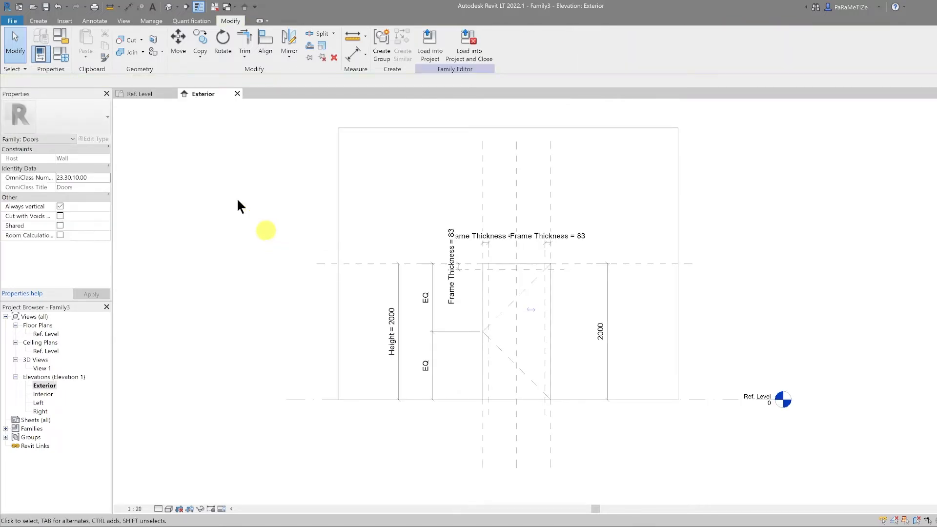
click(59, 52)
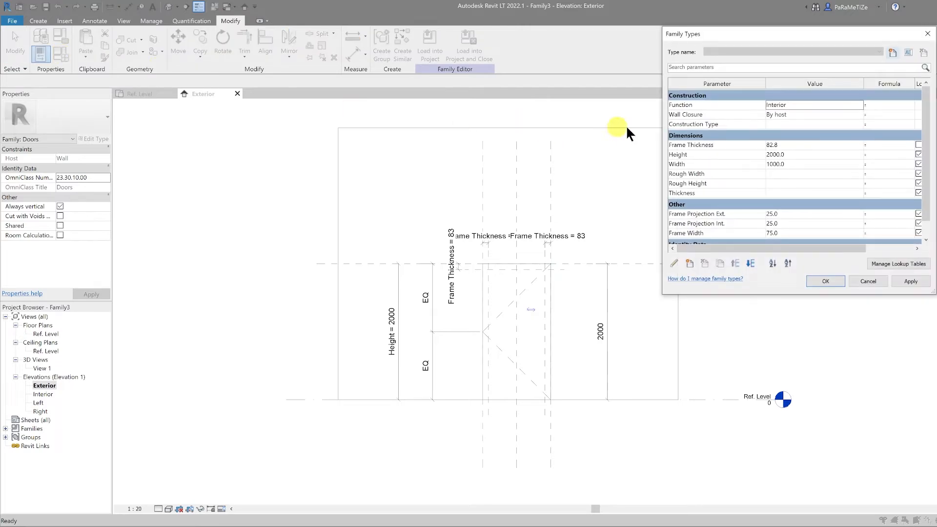
click(806, 144)
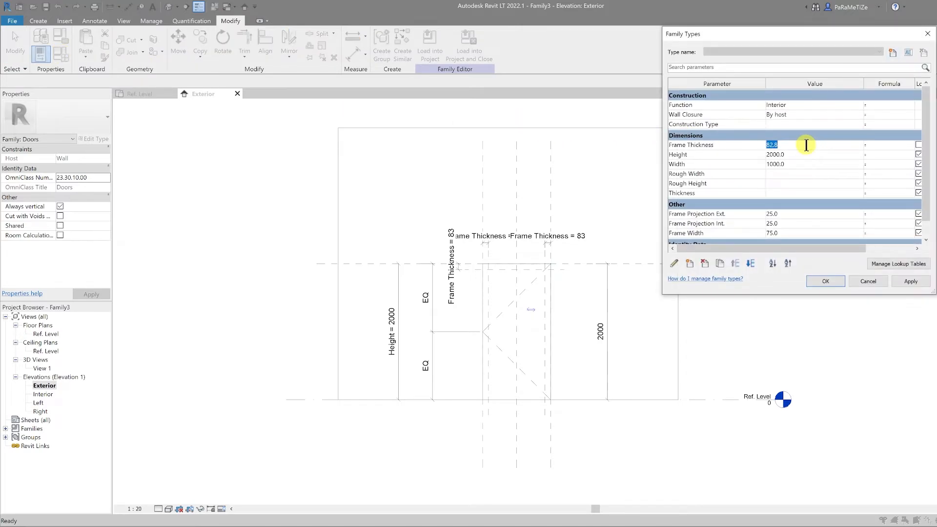
text(100)
click(911, 281)
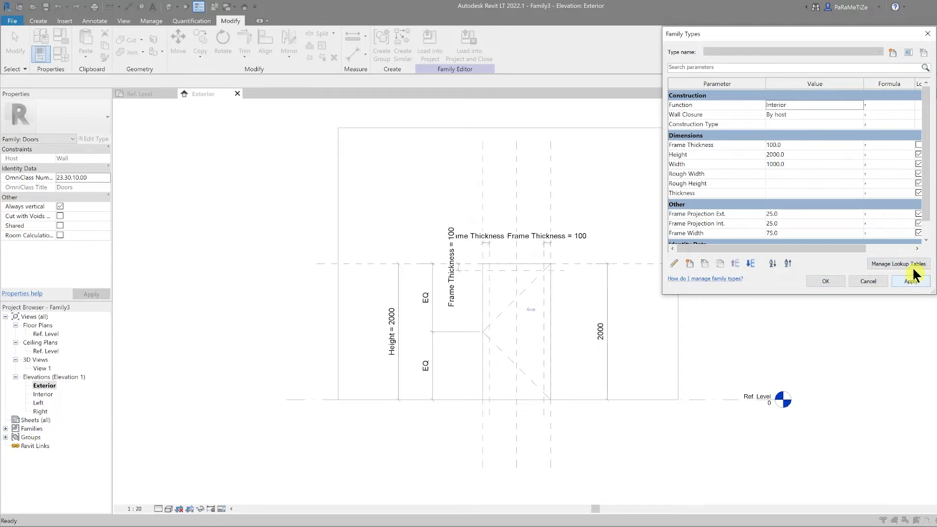
click(807, 145)
text(50)
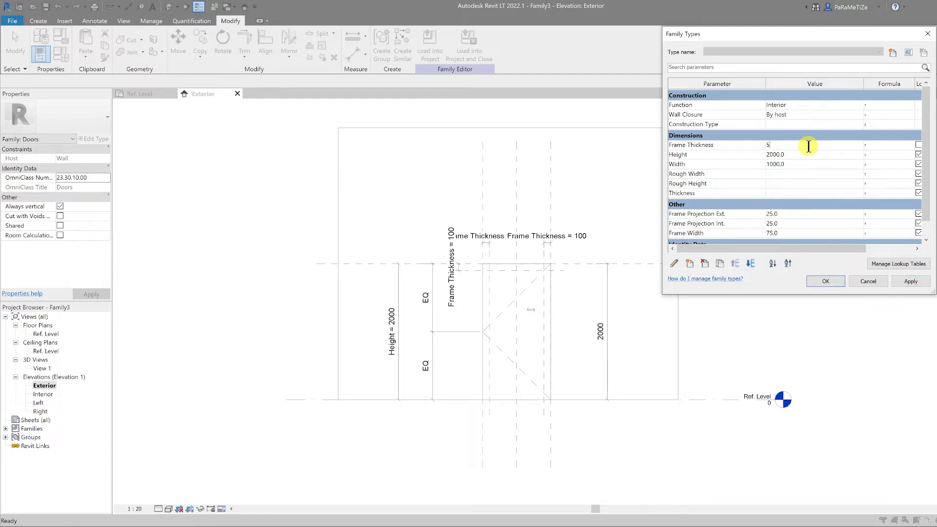
click(904, 280)
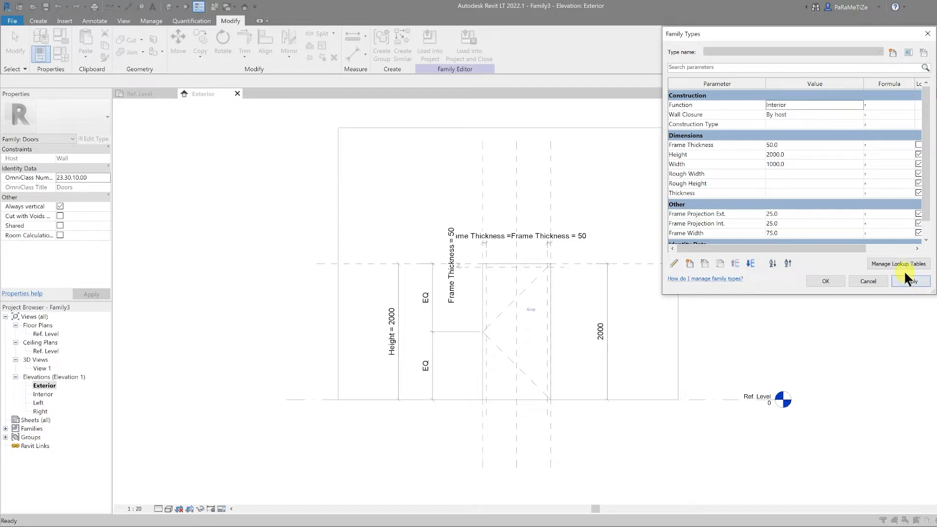
Test the family's flexing with a Height of 2500 mm and a Width of 1200 mm.
click(795, 154)
text(2500)
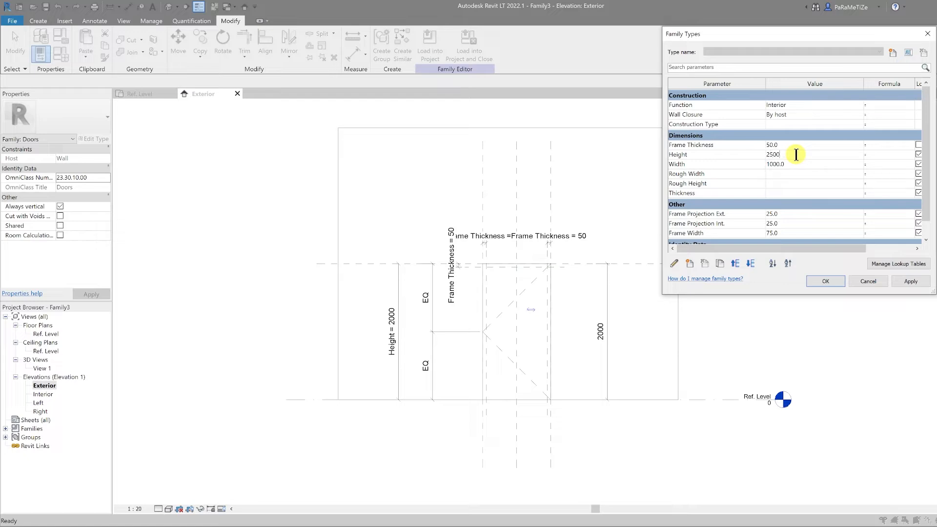
click(906, 277)
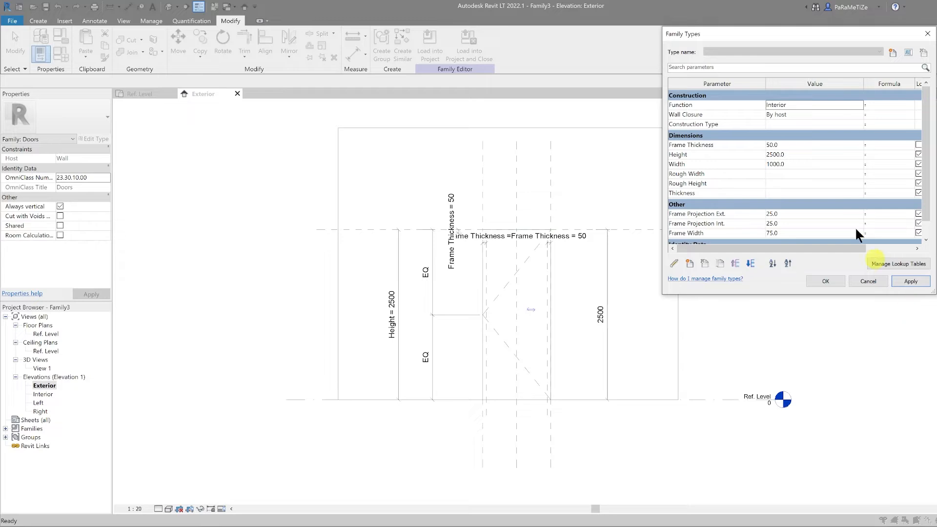
click(791, 164)
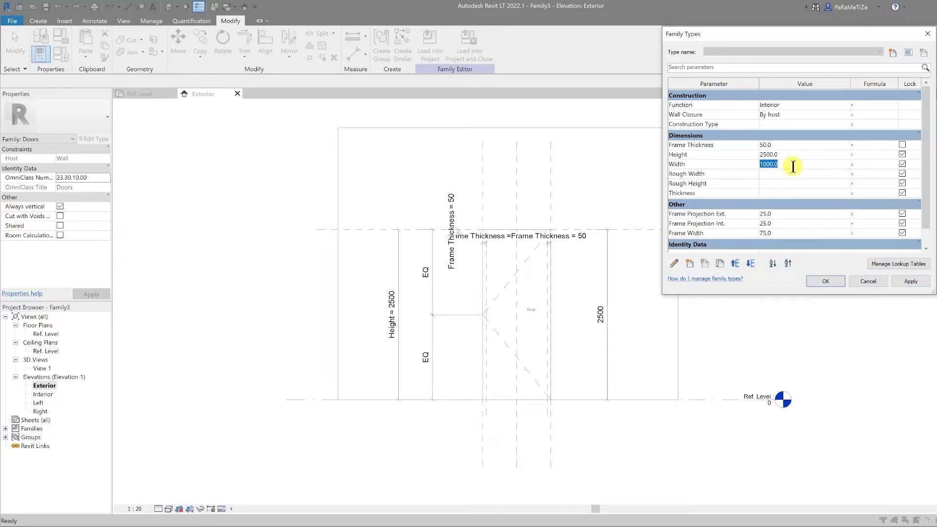
text(1200)
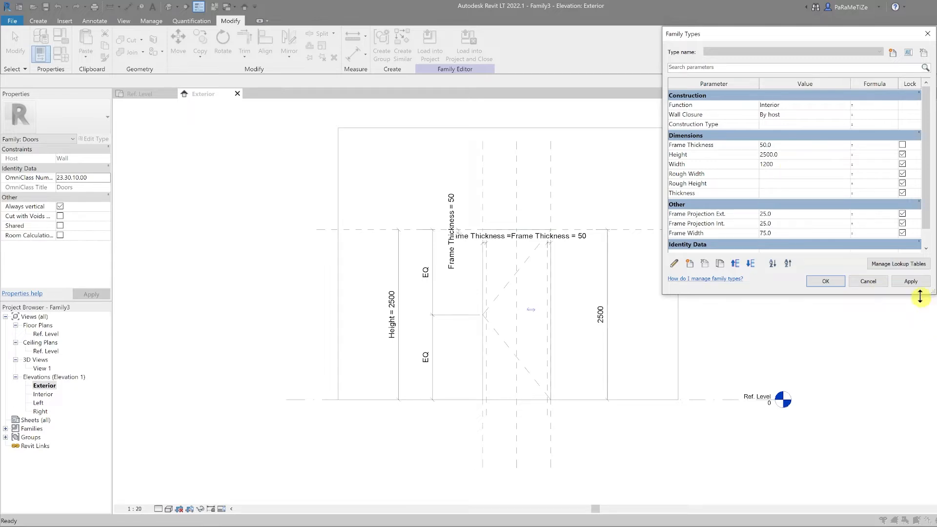
click(910, 282)
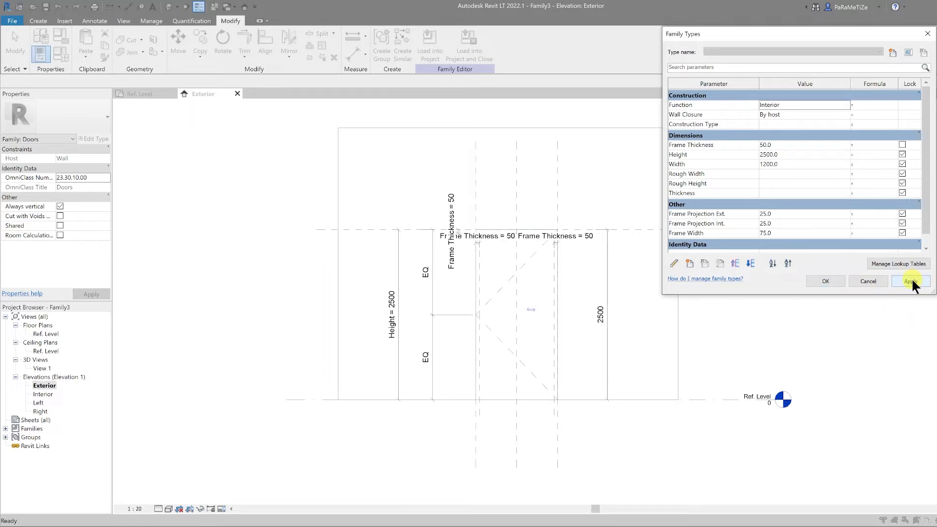
Set the family's Width to 1000 mm and Height to 2200 mm, and accept the family type values.
click(815, 164)
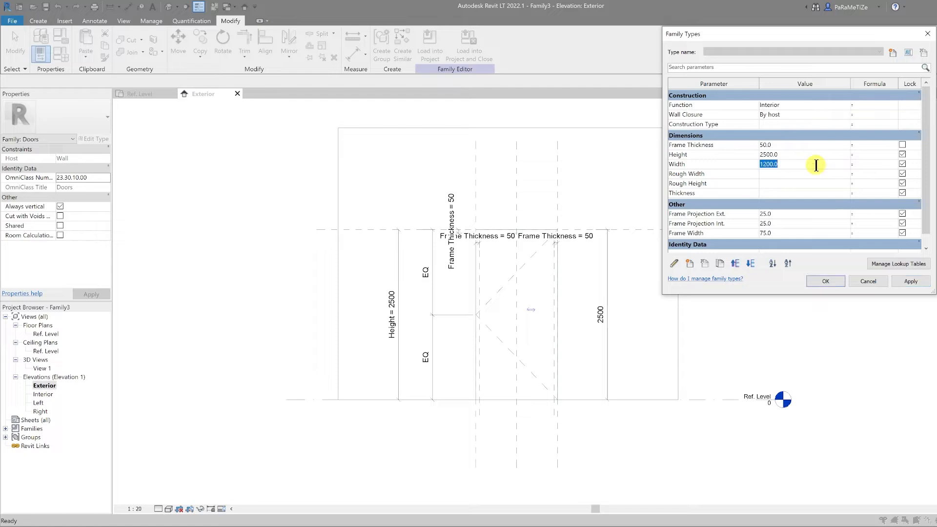
text(1000)
click(797, 154)
text(2200)
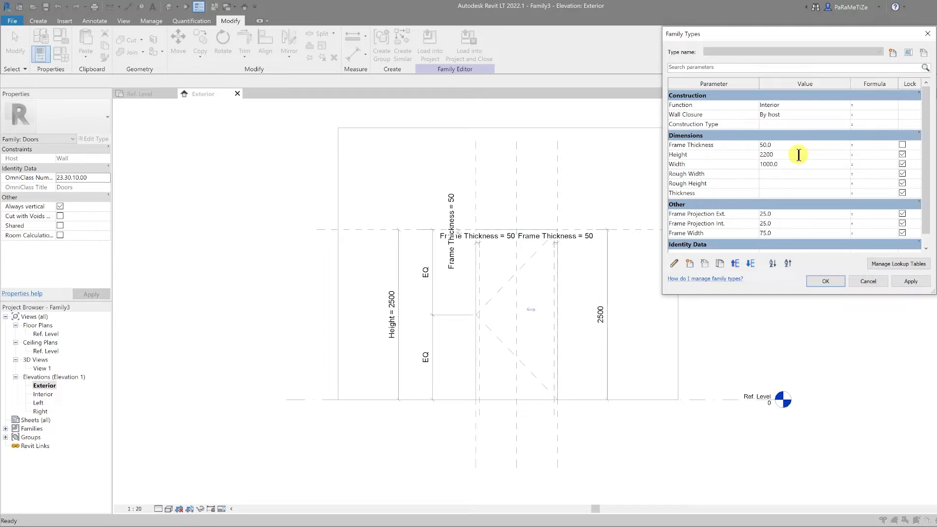
click(903, 278)
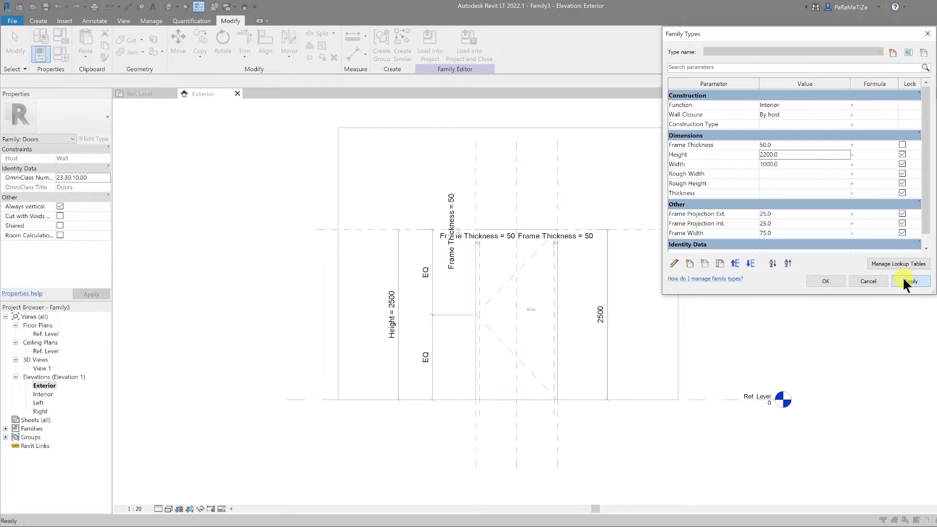
click(825, 281)
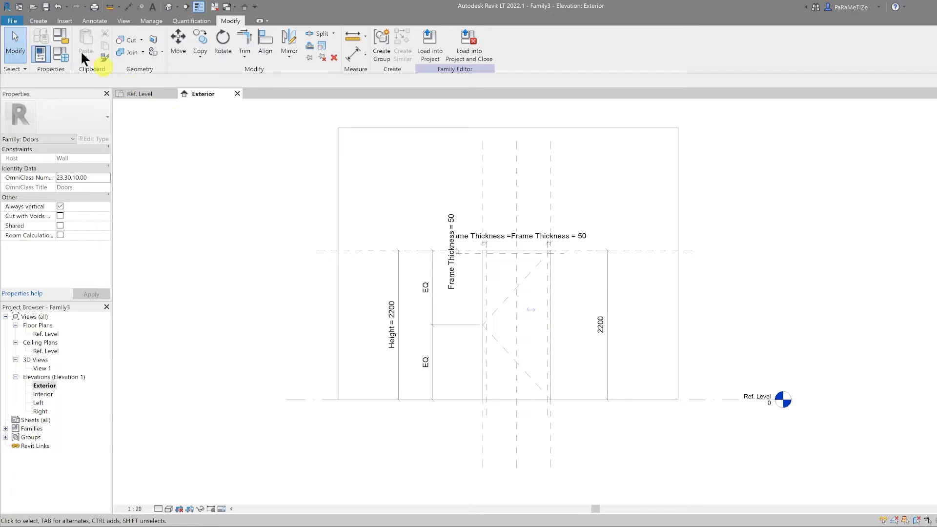
Start an extrusion and sketch a closed inverted-U frame profile loosely around the opening, with outer sides about 2440 mm tall.
click(39, 20)
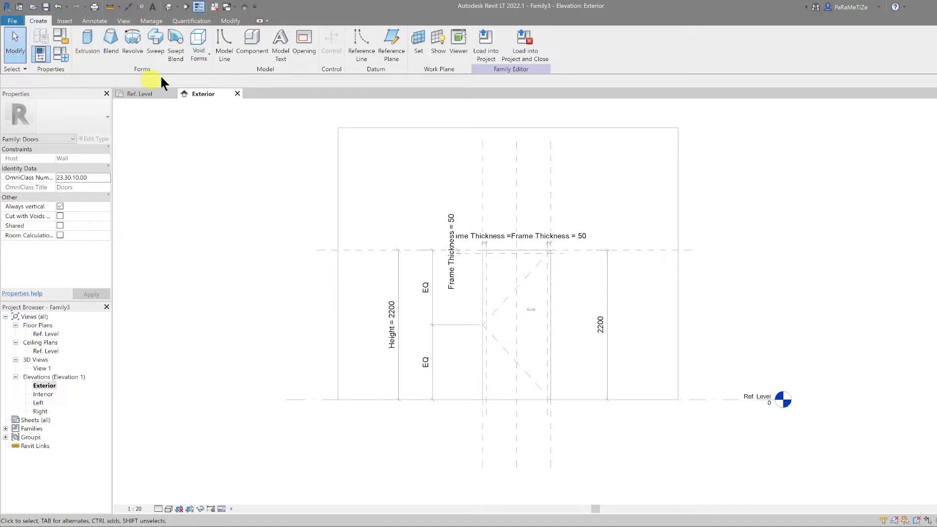
click(89, 47)
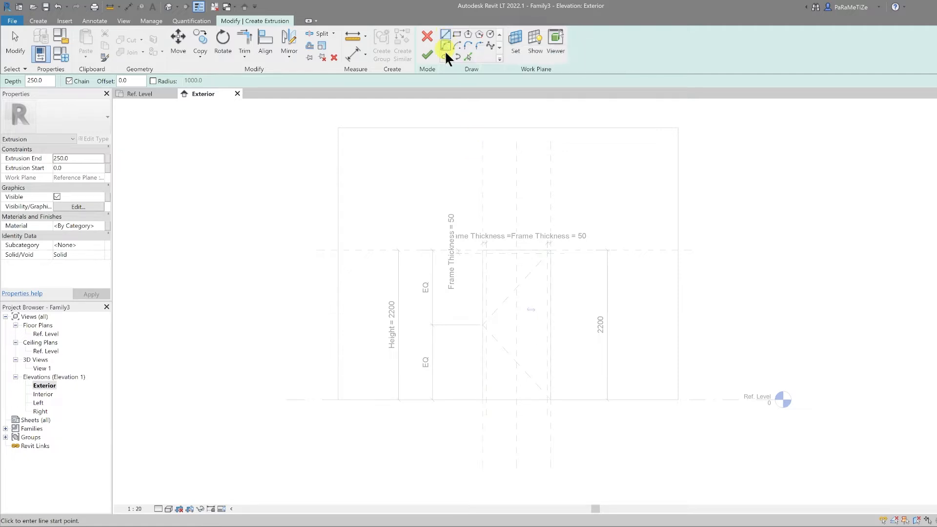
click(475, 411)
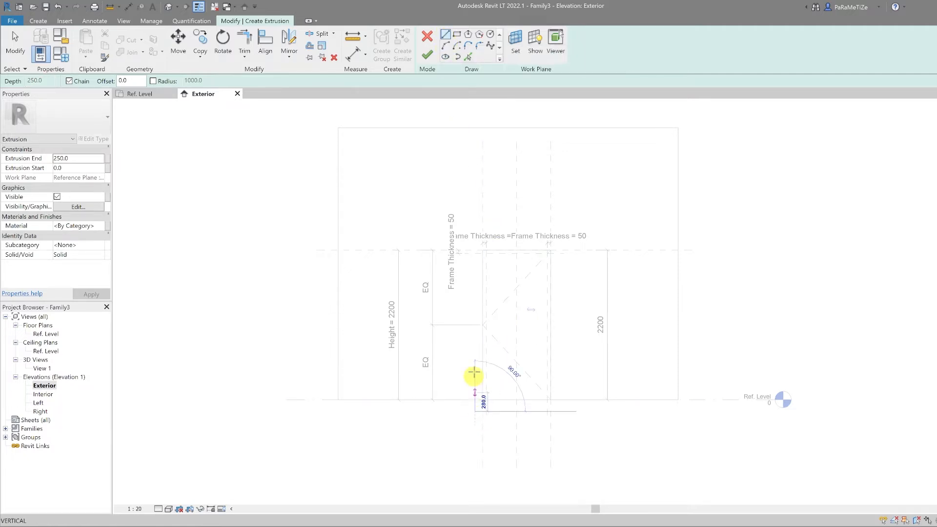
click(475, 250)
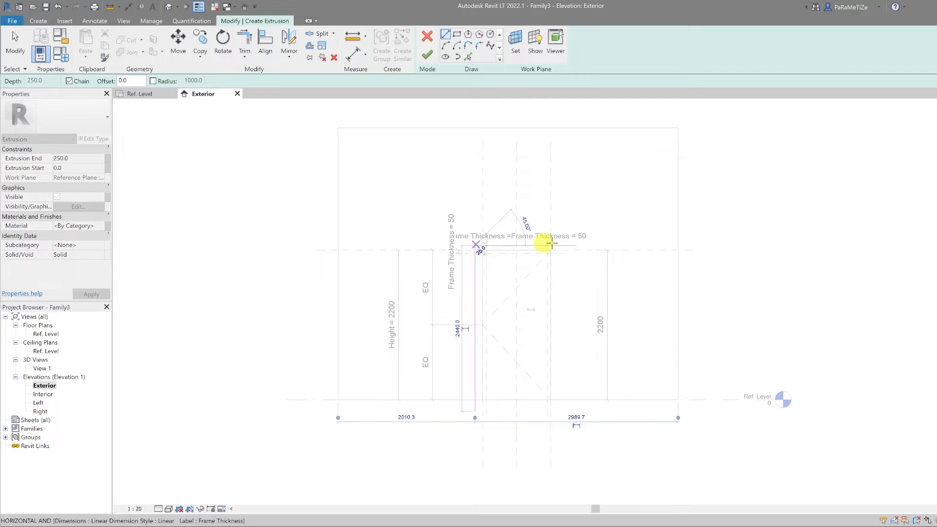
click(560, 250)
click(560, 411)
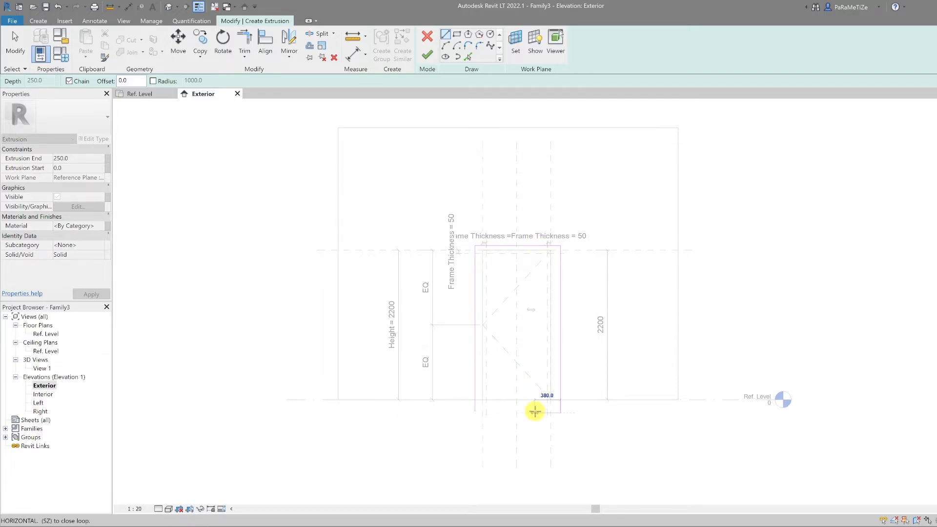
click(536, 411)
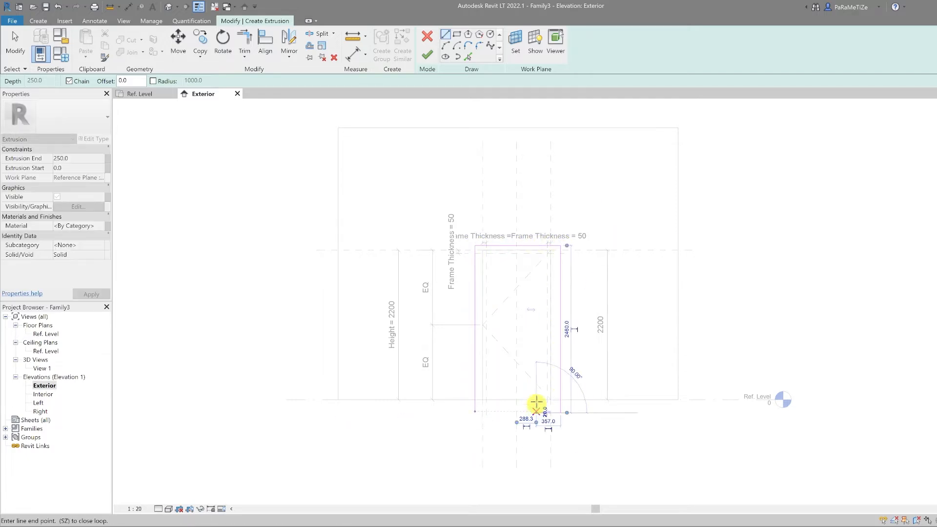
click(536, 261)
click(490, 261)
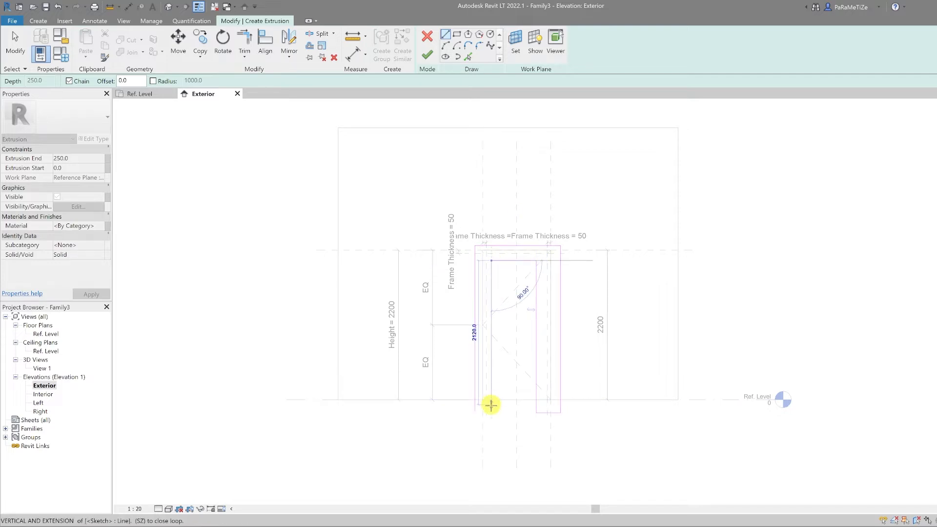
click(491, 411)
click(475, 411)
click(15, 41)
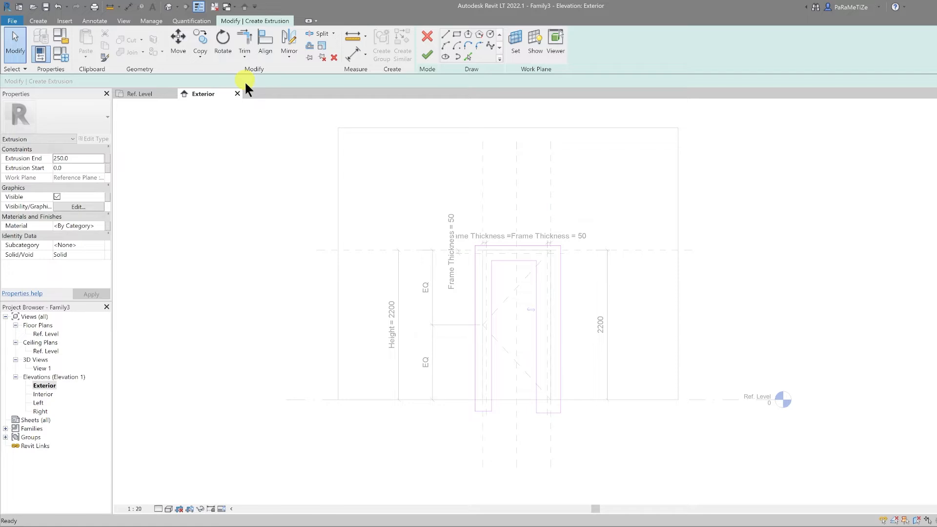
Align the outer top line of the frame sketch to the door head reference plane and lock the alignment.
click(264, 47)
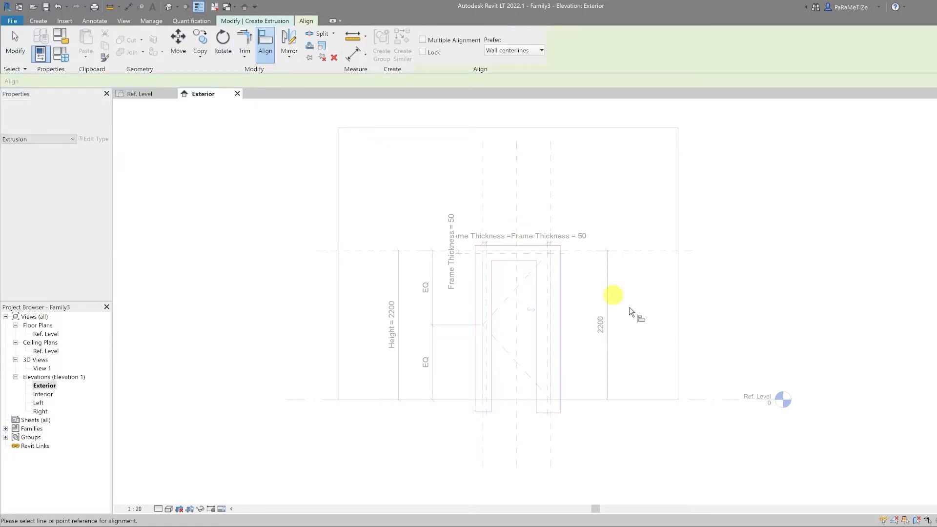
click(570, 250)
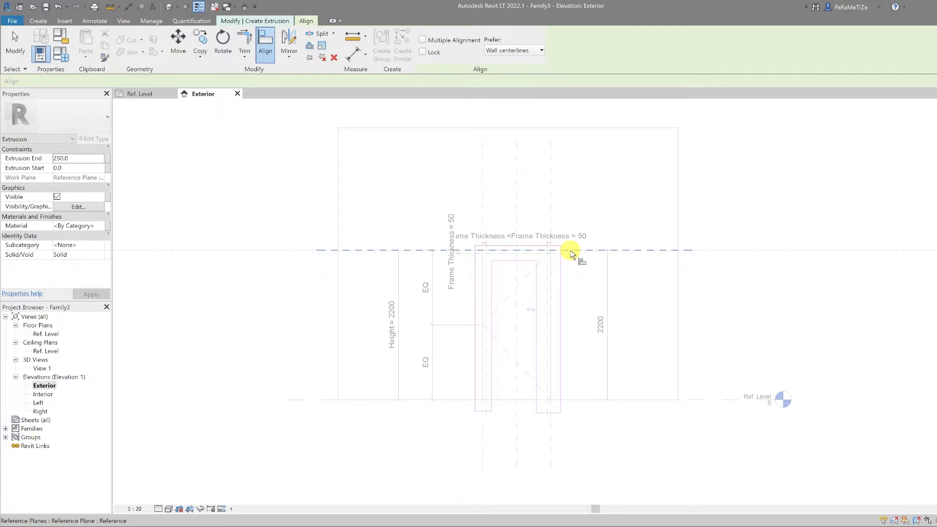
click(530, 245)
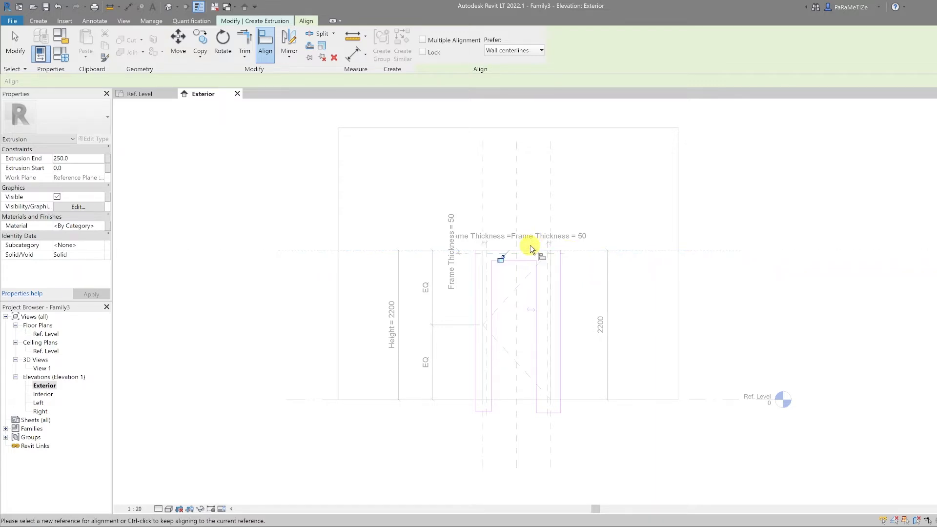
click(500, 260)
Align the frame sketch's remaining outer and inner side lines and inner head line to their reference planes, locking the alignments.
click(547, 259)
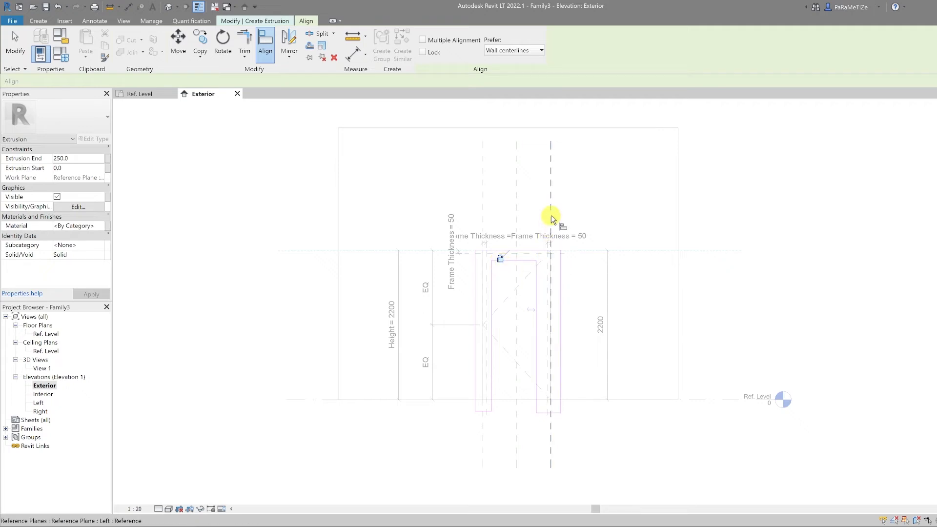
click(560, 296)
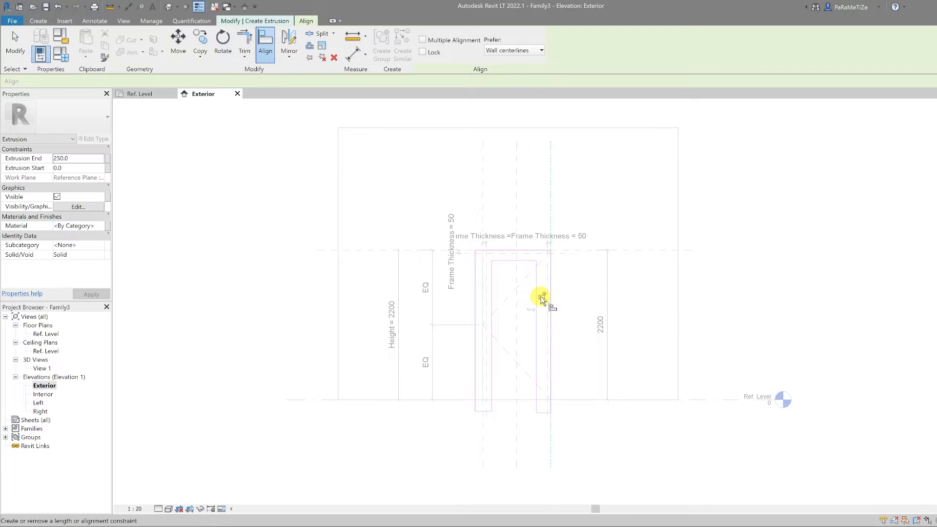
click(548, 269)
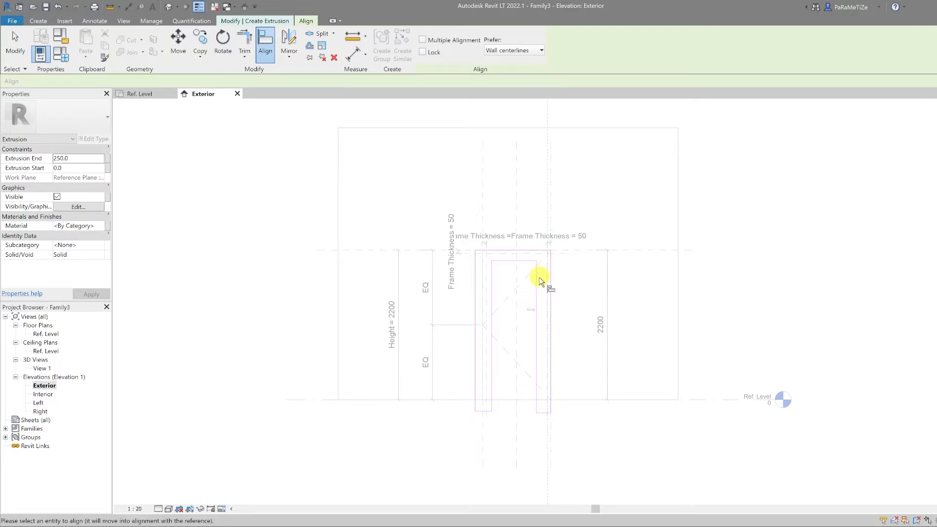
click(535, 281)
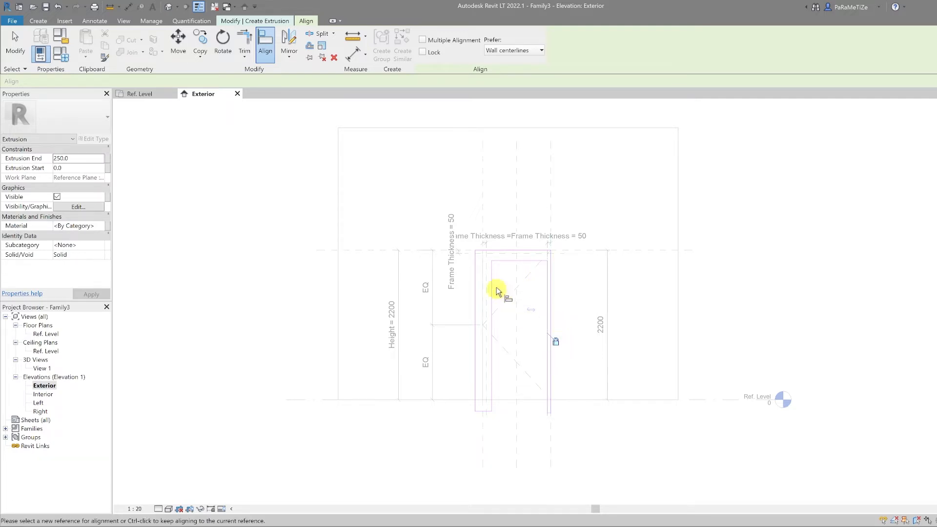
click(502, 253)
click(506, 260)
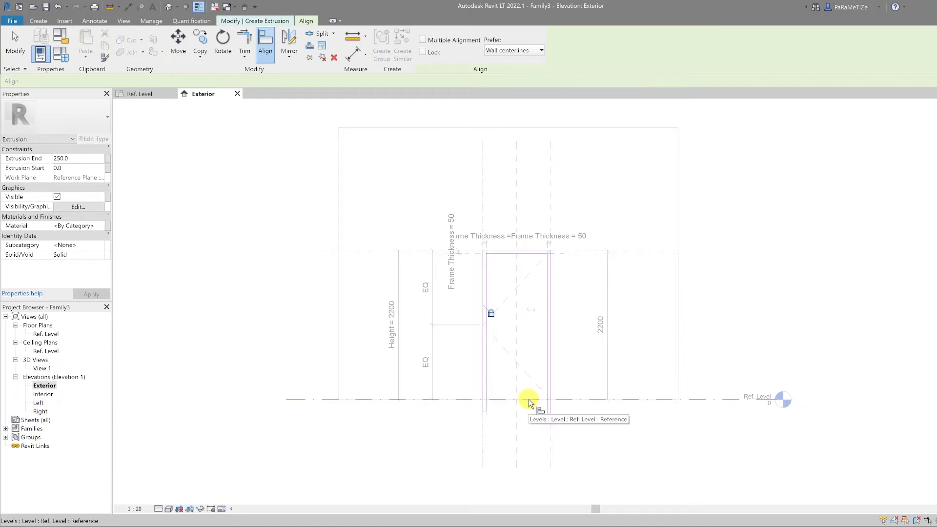
Align the lower ends of both frame sketch legs to the Ref. Level line and lock them.
click(528, 399)
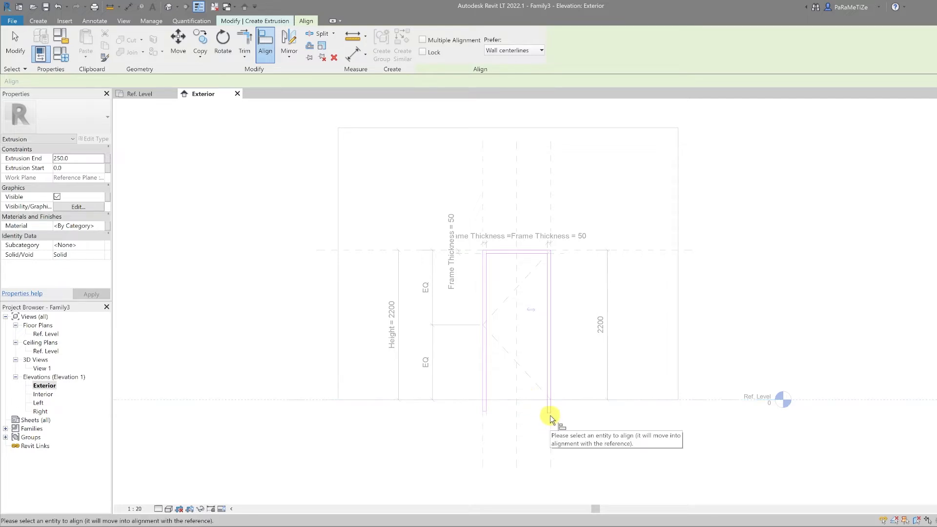
scroll(548, 414, up, 3)
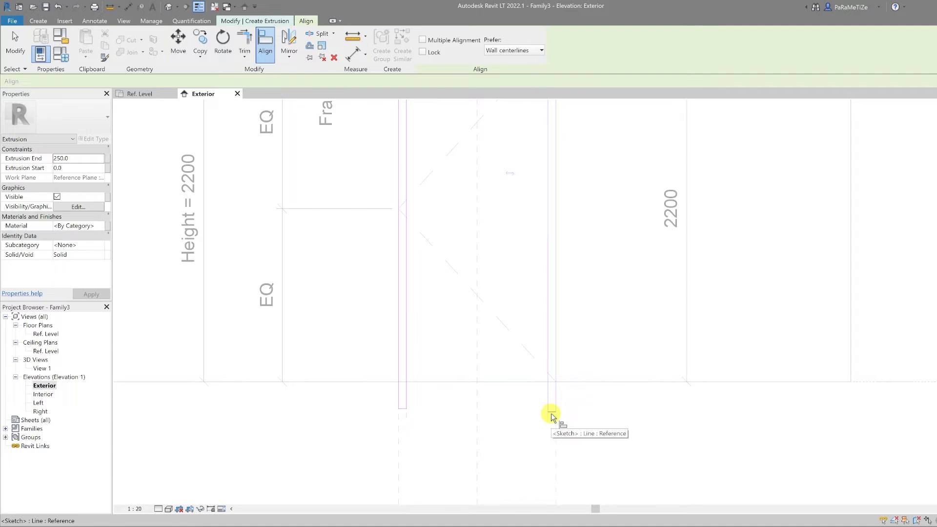
click(550, 413)
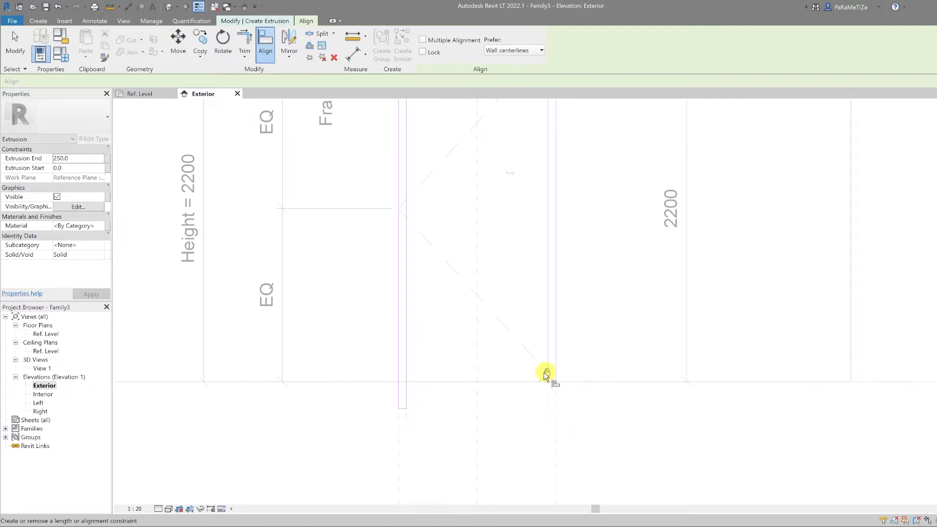
click(467, 382)
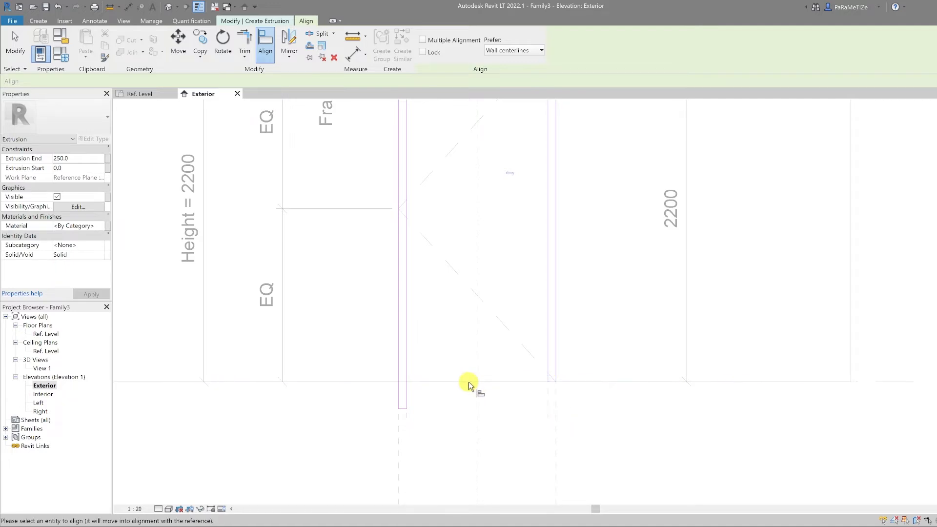
click(403, 412)
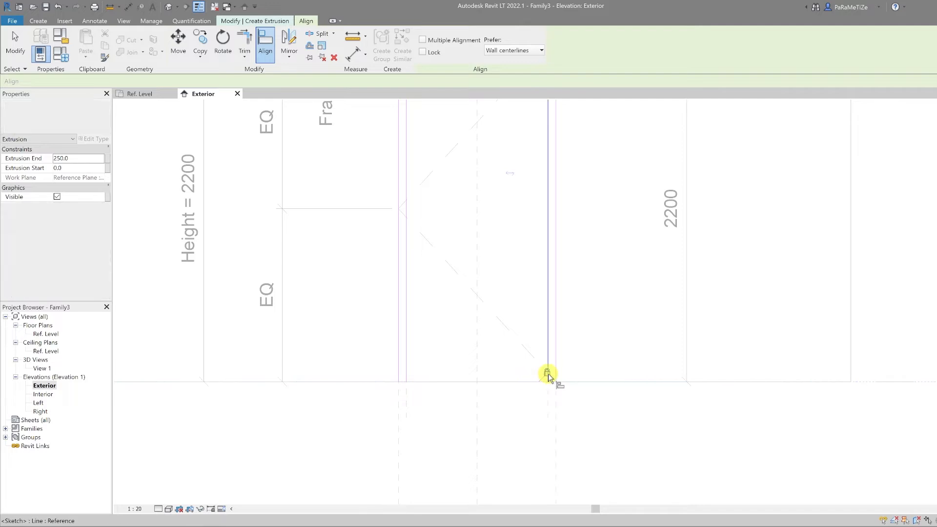
key(Escape)
key(Escape)
Finish the frame extrusion sketch and deselect the resulting solid.
scroll(507, 409, down, 2)
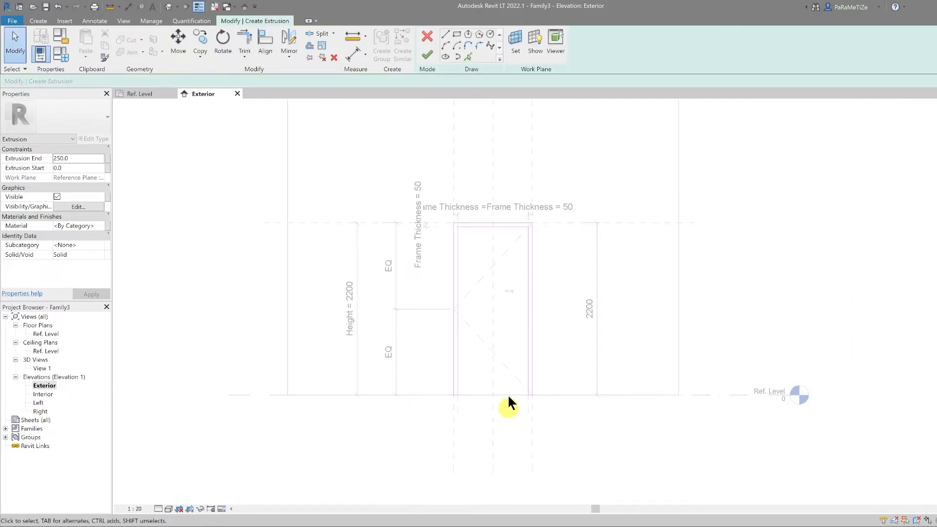
click(426, 52)
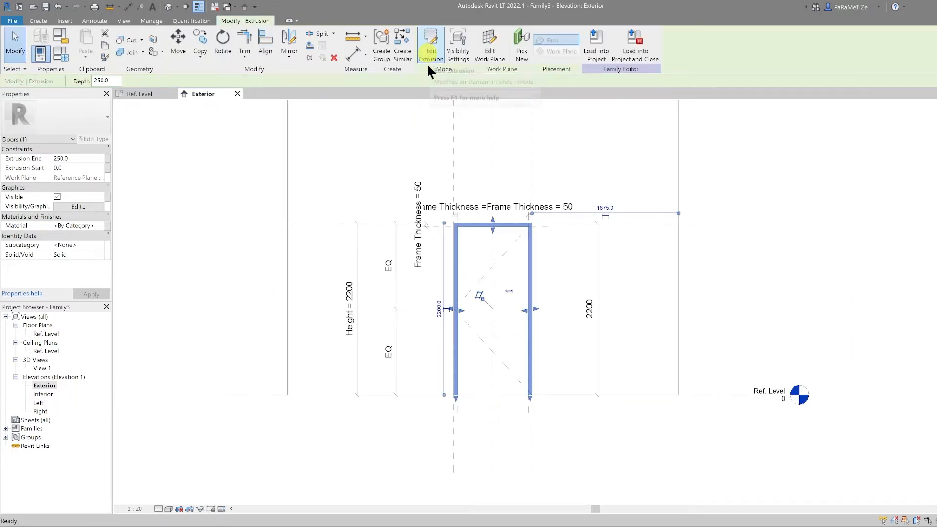
click(341, 376)
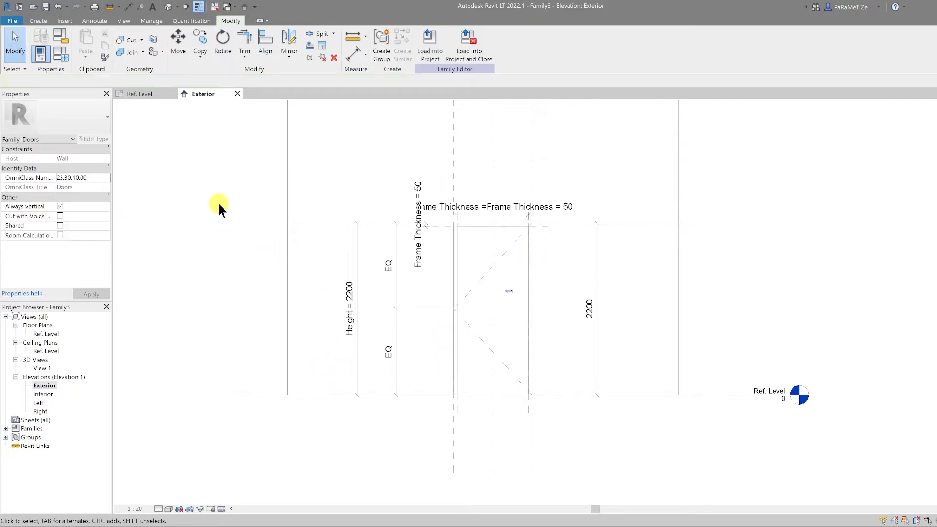
Start a new extrusion and sketch a rectangular door panel about 720 mm wide and 2120 mm tall inside the frame.
click(41, 21)
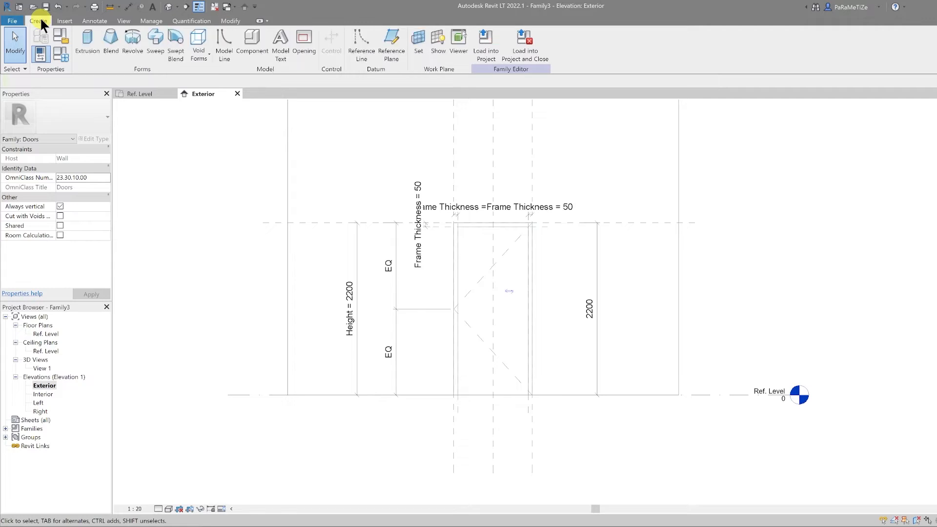
click(92, 42)
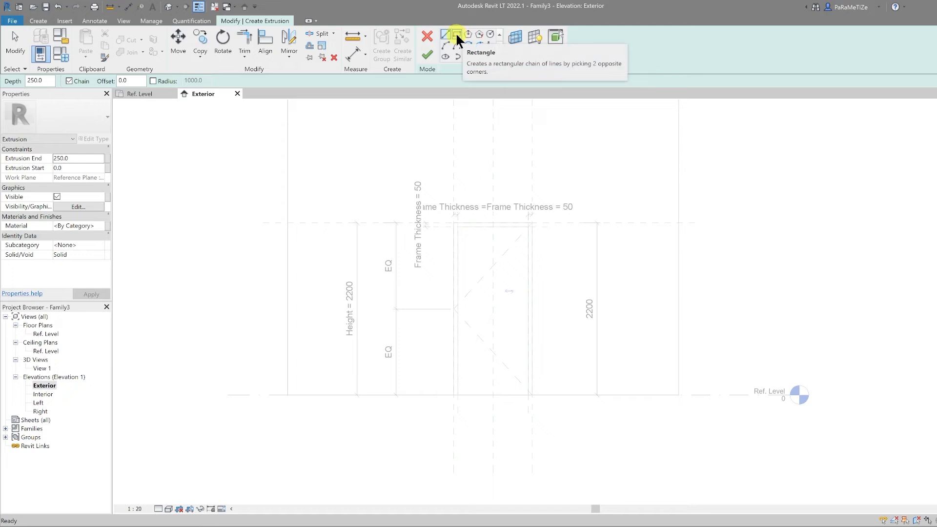
click(456, 34)
click(464, 405)
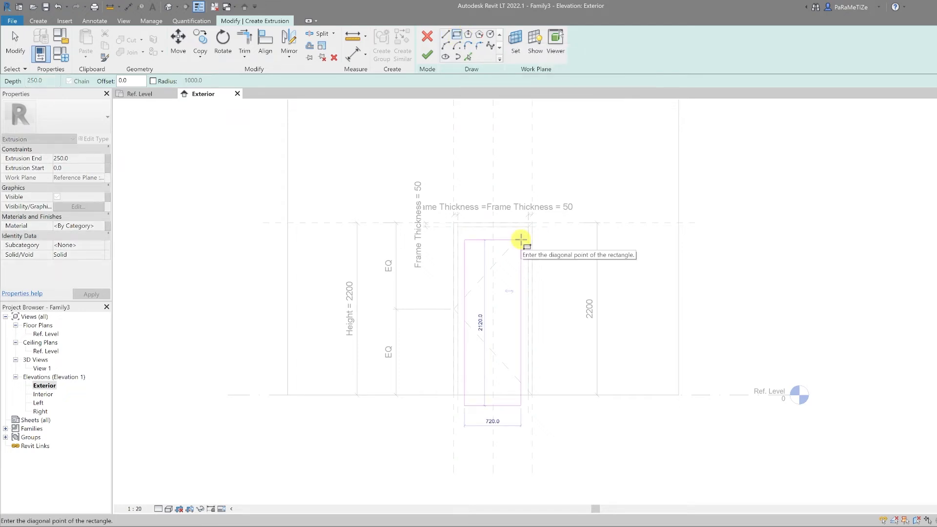
click(521, 239)
key(Escape)
key(Escape)
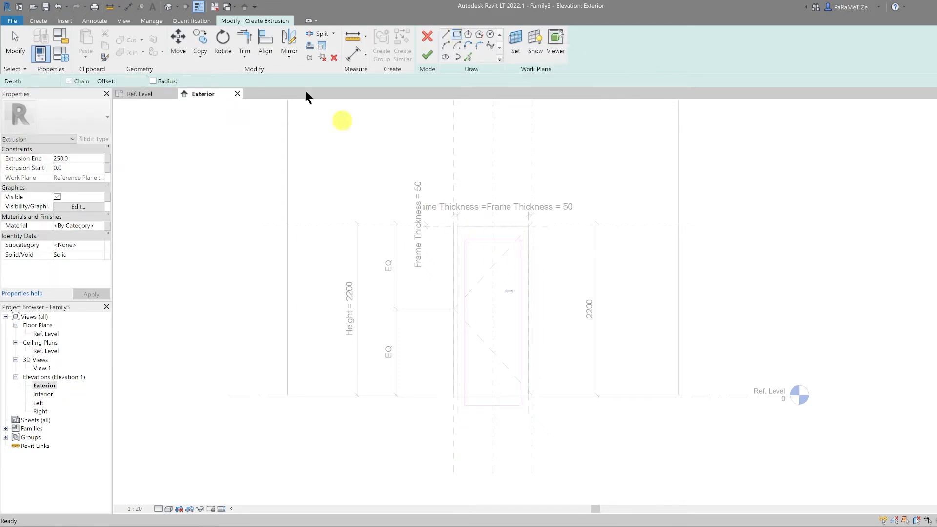
Align the panel rectangle's upper line to the frame thickness reference plane below the door head and lock it.
click(266, 45)
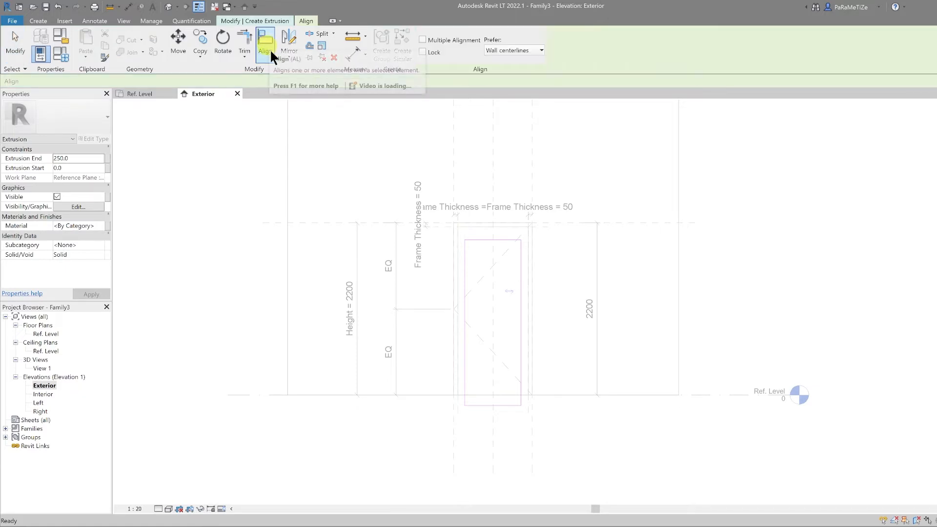
click(539, 227)
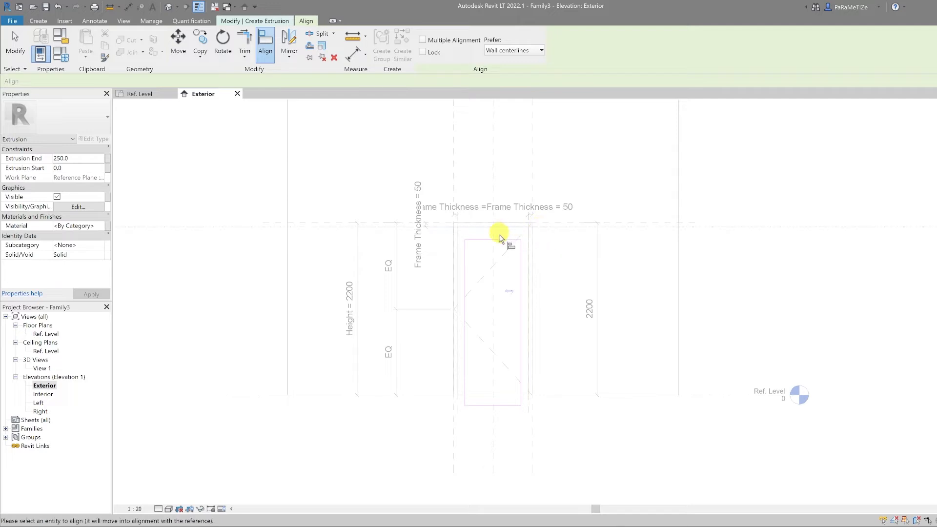
click(499, 218)
scroll(533, 394, up, 3)
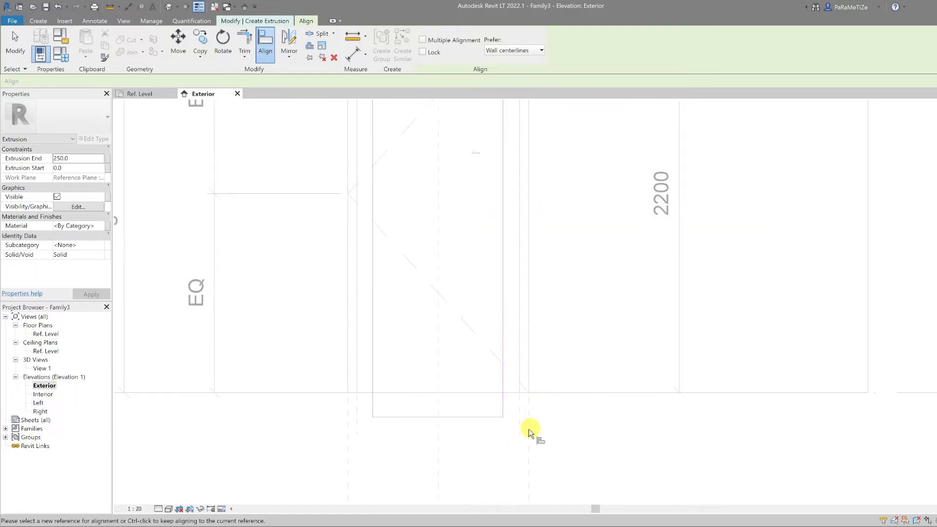
Align both vertical sides of the panel rectangle to the inner frame thickness reference planes and lock the alignments.
click(519, 406)
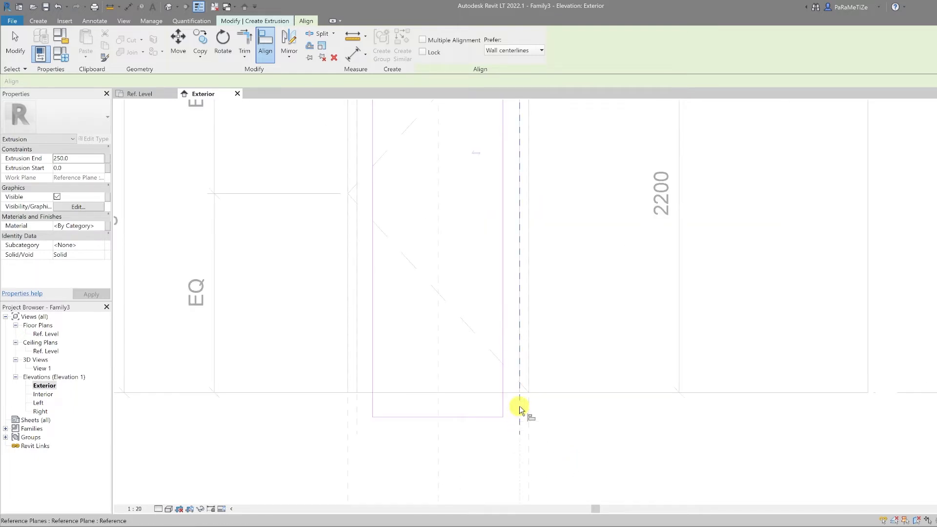
click(502, 331)
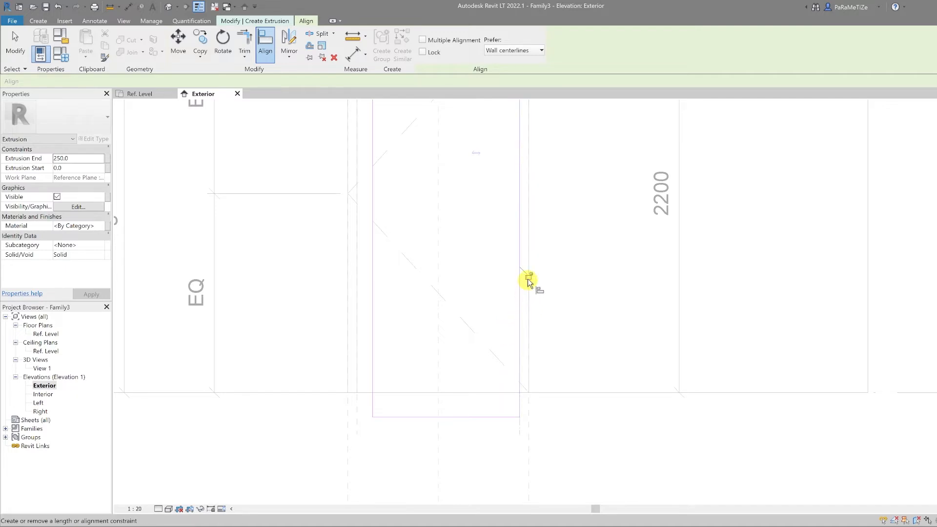
scroll(442, 351, down, 1)
scroll(441, 351, down, 1)
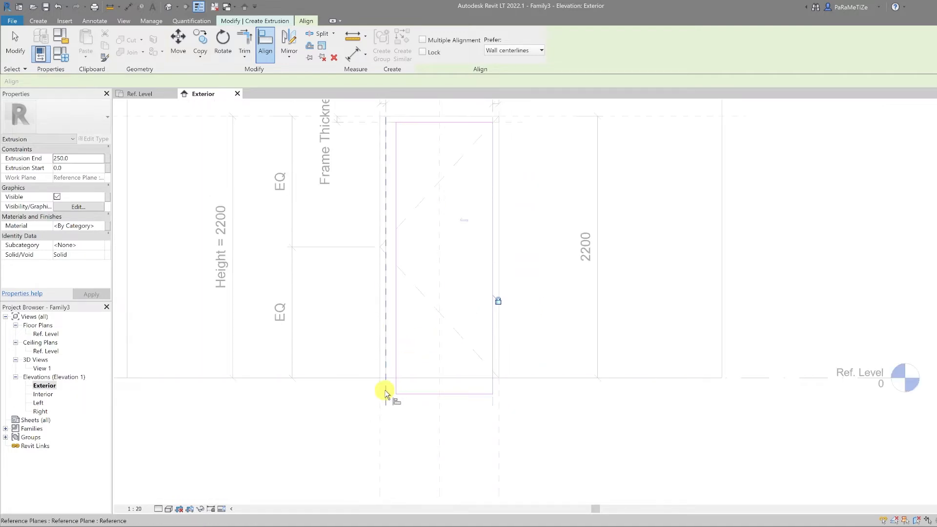
click(397, 331)
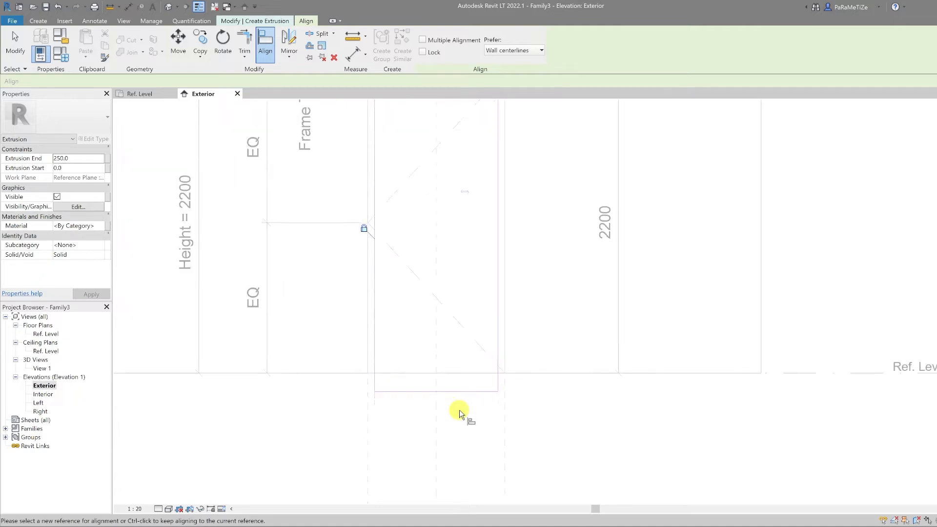
scroll(459, 409, down, 1)
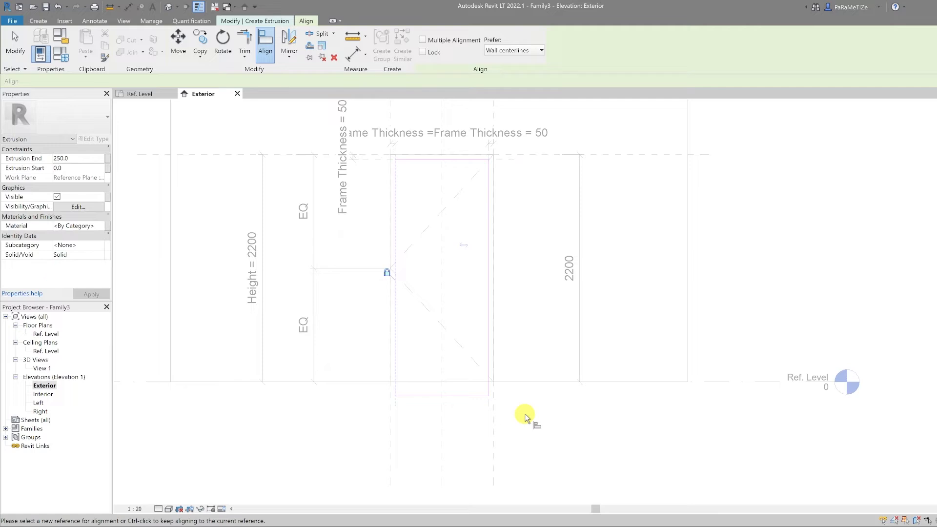
Align the panel rectangle's lower line to the Ref. Level, lock it, and finish the door panel extrusion.
click(510, 383)
click(446, 396)
click(464, 391)
key(Escape)
key(Escape)
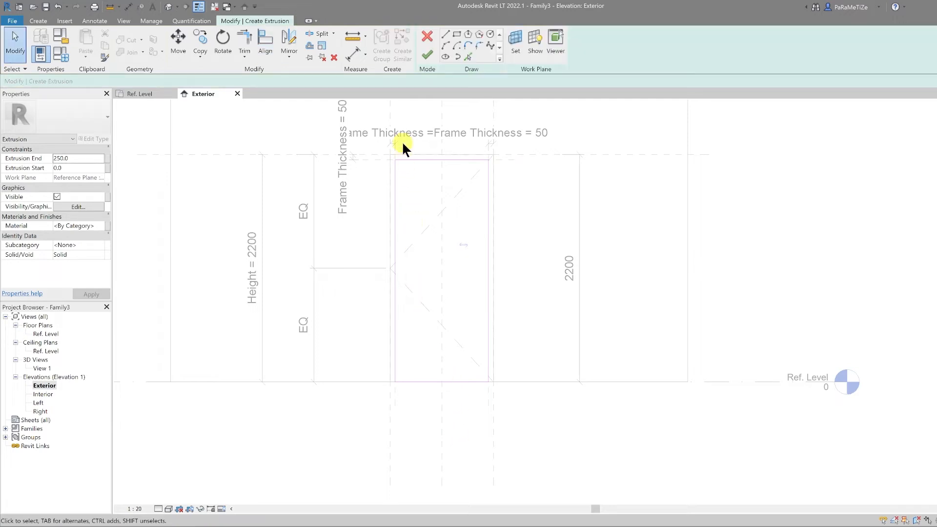
click(425, 51)
key(Escape)
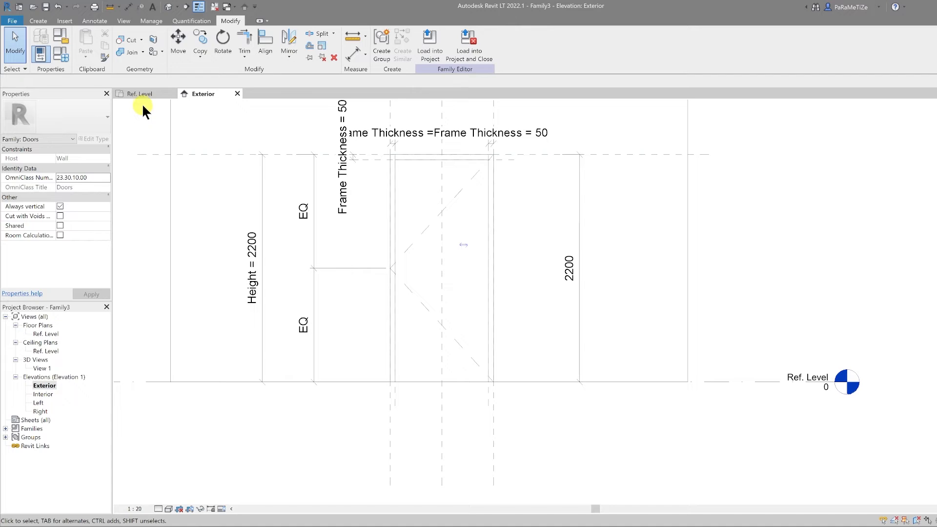
In the Ref. Level floor plan, align the door panel's protruding face to the reference plane 45 mm inside the wall face and lock it.
click(142, 95)
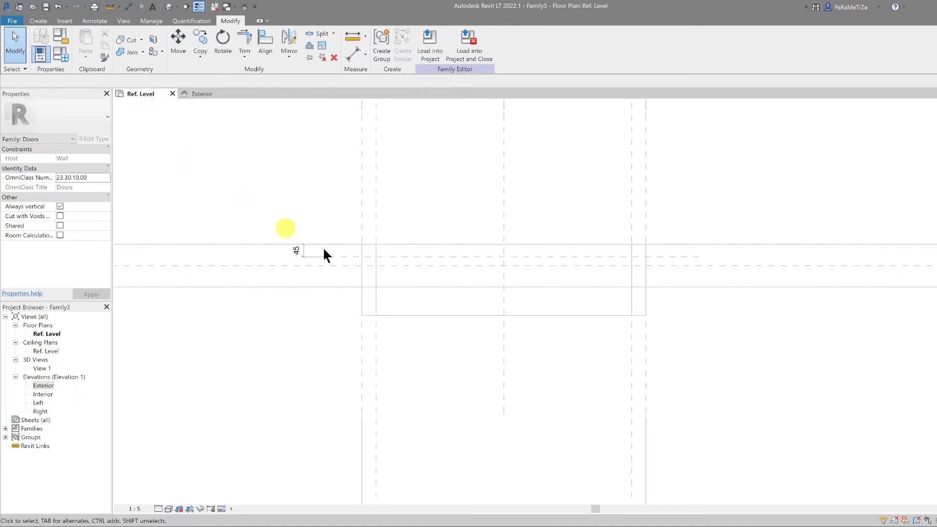
click(271, 43)
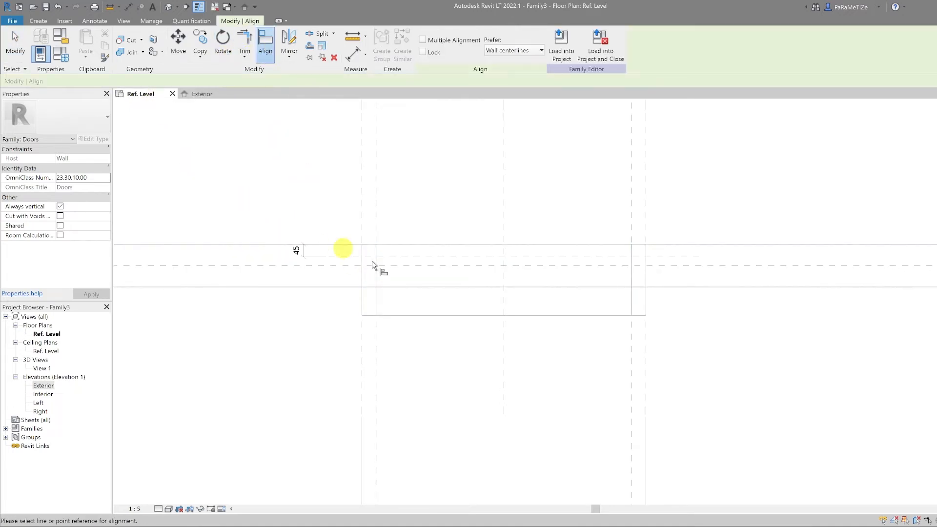
click(464, 257)
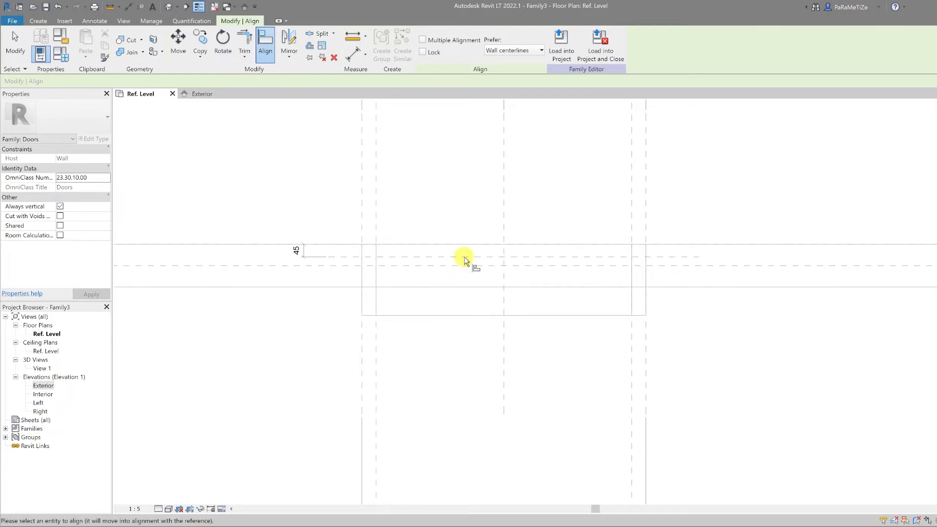
click(466, 314)
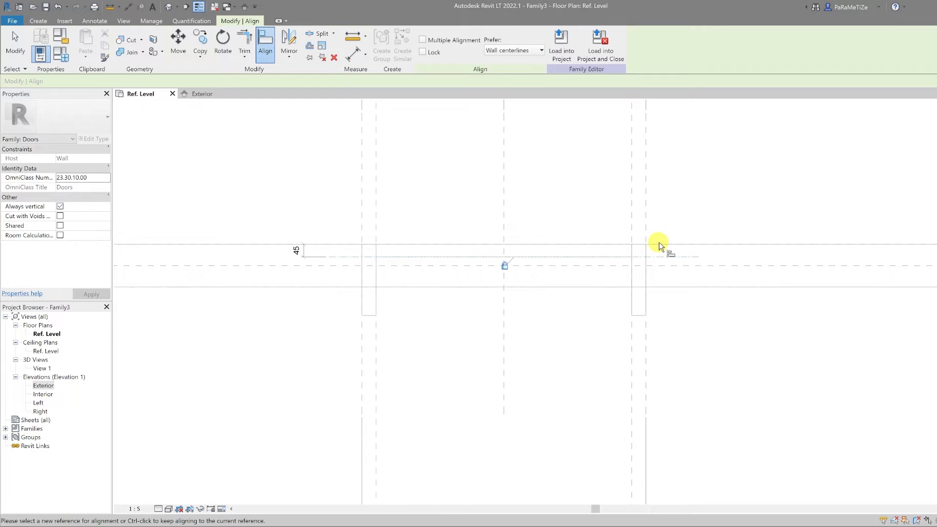
Align the door panel's outer face to the Exterior reference plane and lock the alignment.
key(Tab)
scroll(663, 247, up, 5)
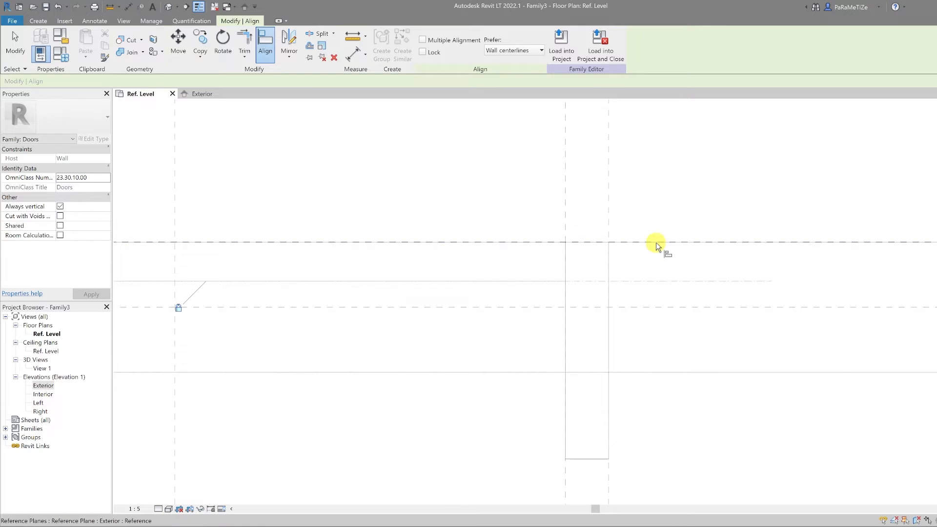
click(671, 245)
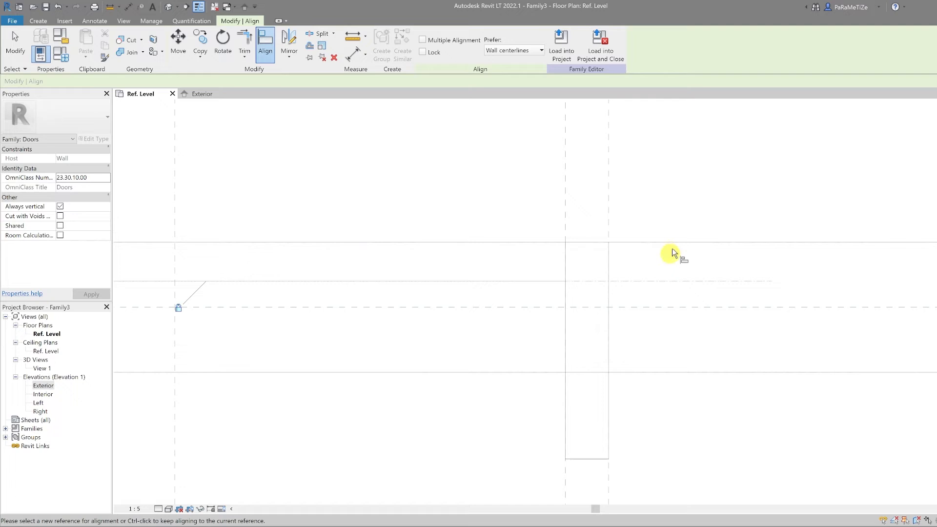
click(680, 242)
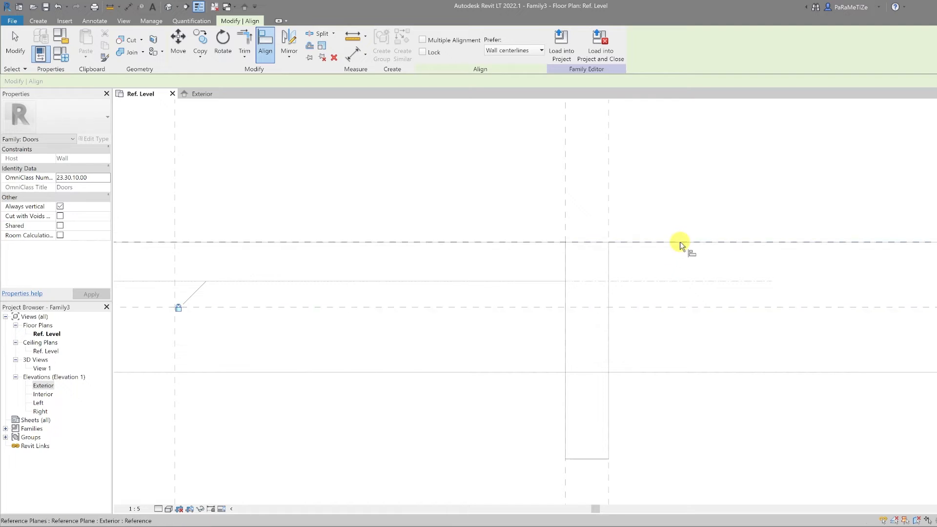
click(637, 242)
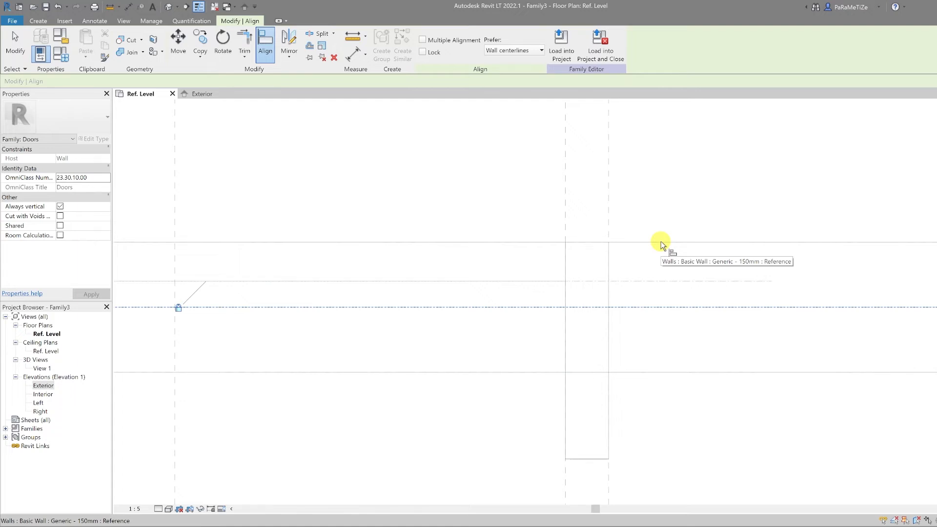
key(Escape)
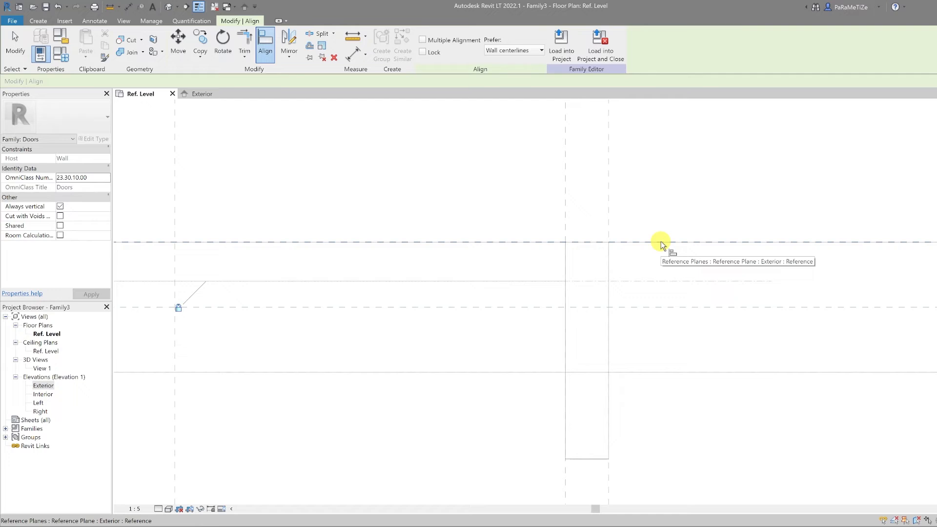
scroll(660, 241, down, 2)
click(541, 241)
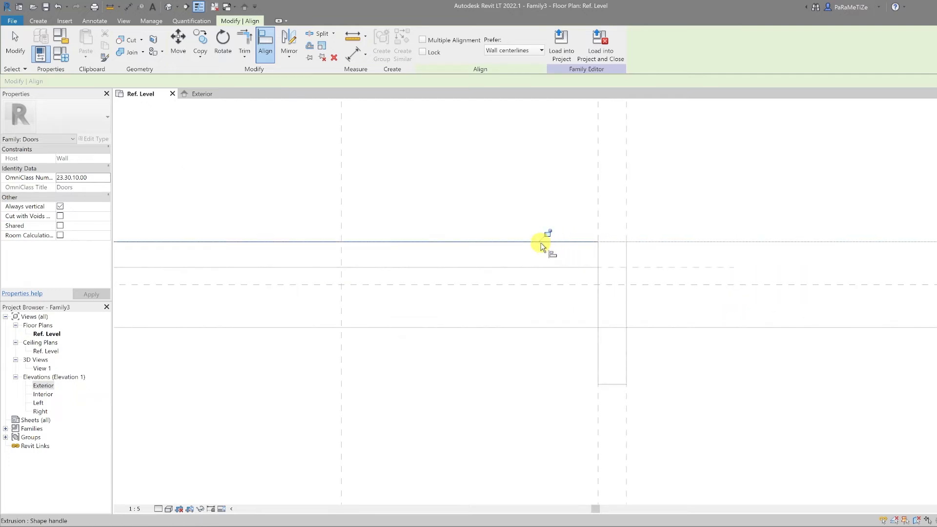
scroll(561, 303, down, 3)
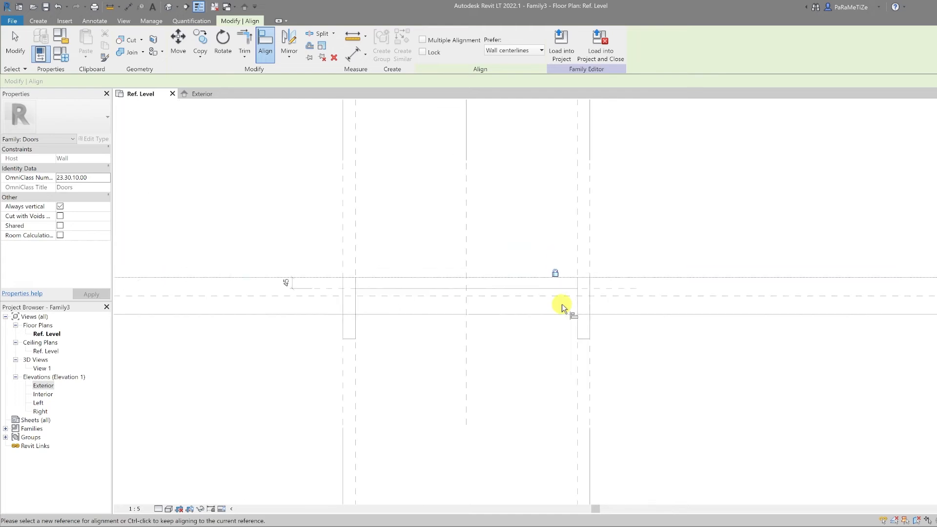
Align the door frame's outer and inner faces to the Exterior and Interior reference planes and lock both alignments.
scroll(332, 287, up, 2)
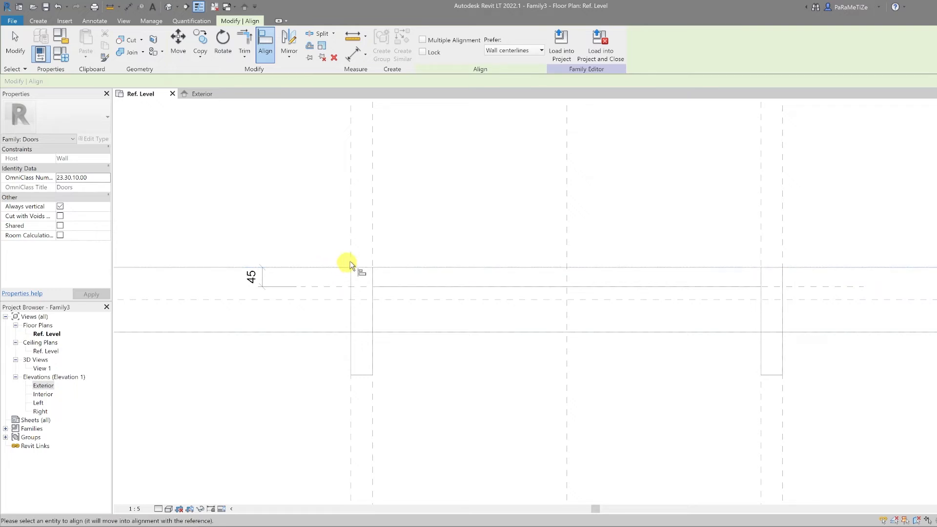
click(366, 274)
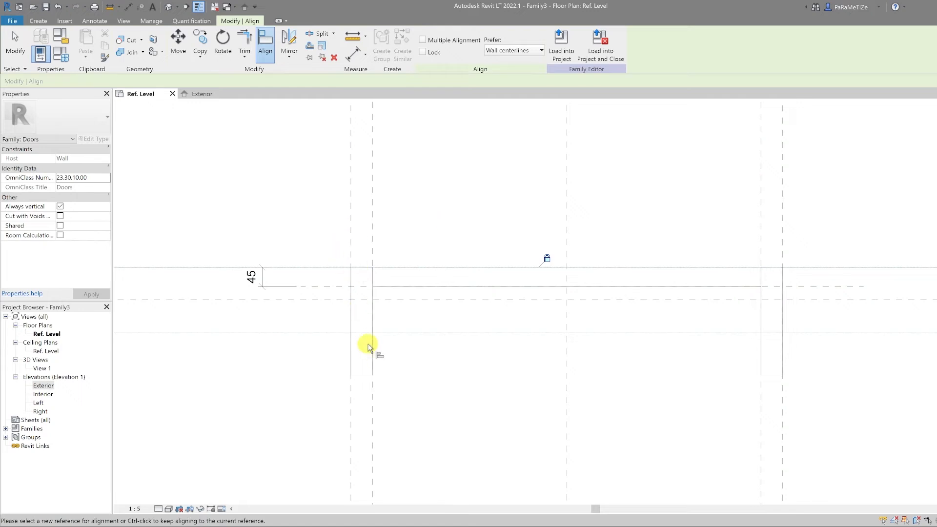
click(328, 333)
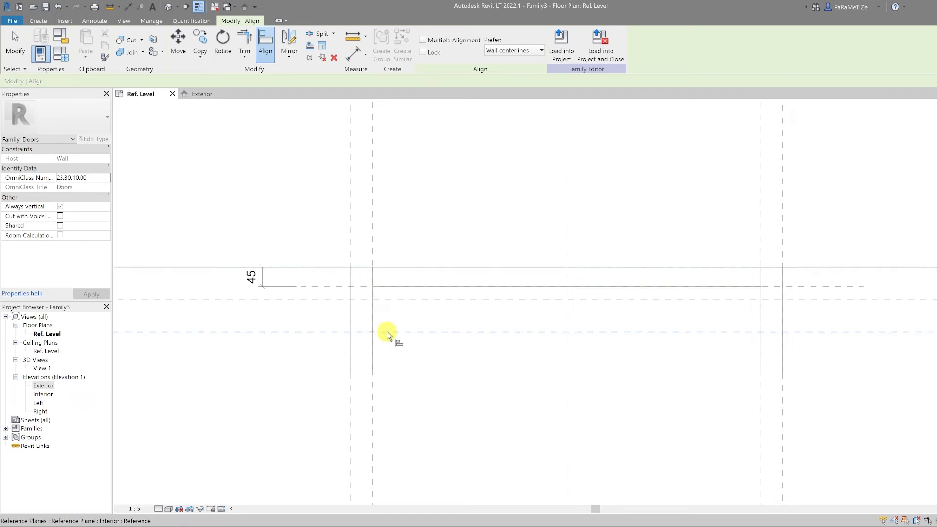
click(388, 332)
click(359, 375)
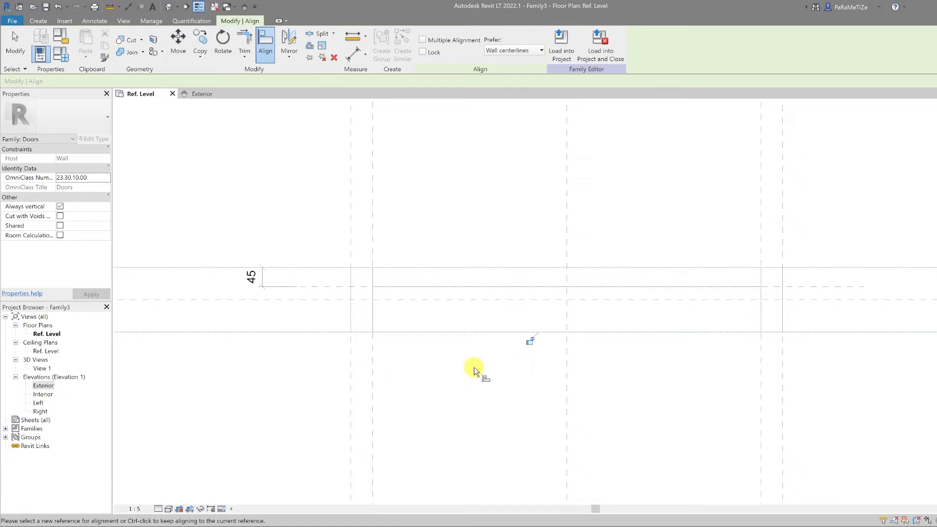
click(529, 343)
key(Escape)
key(Escape)
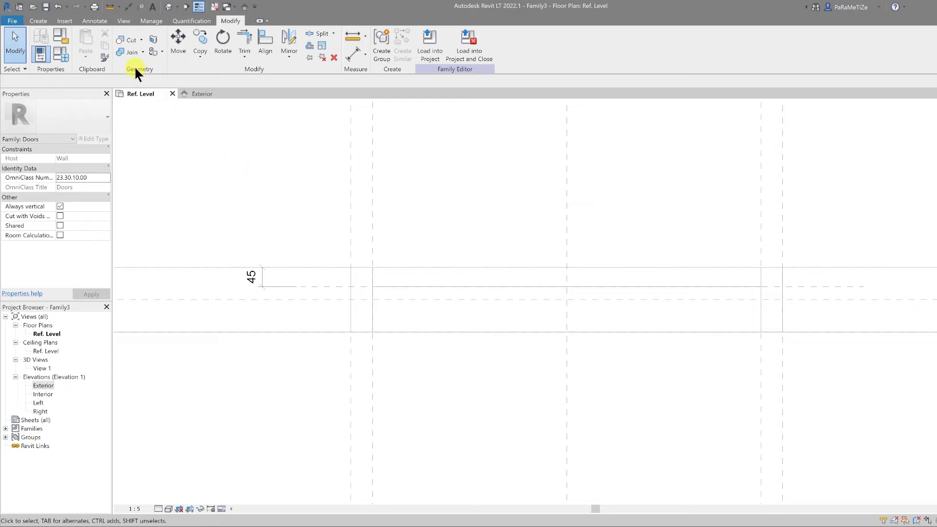
In the 3D view, flex the door family by applying a Height of 2500 and a Width of 1200.
click(167, 8)
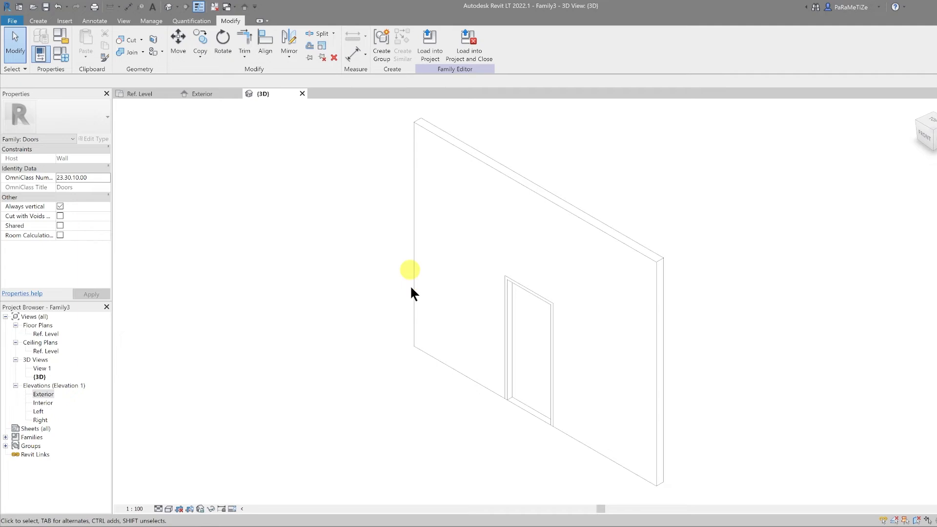
shift+middle_drag(710, 402, 467, 433)
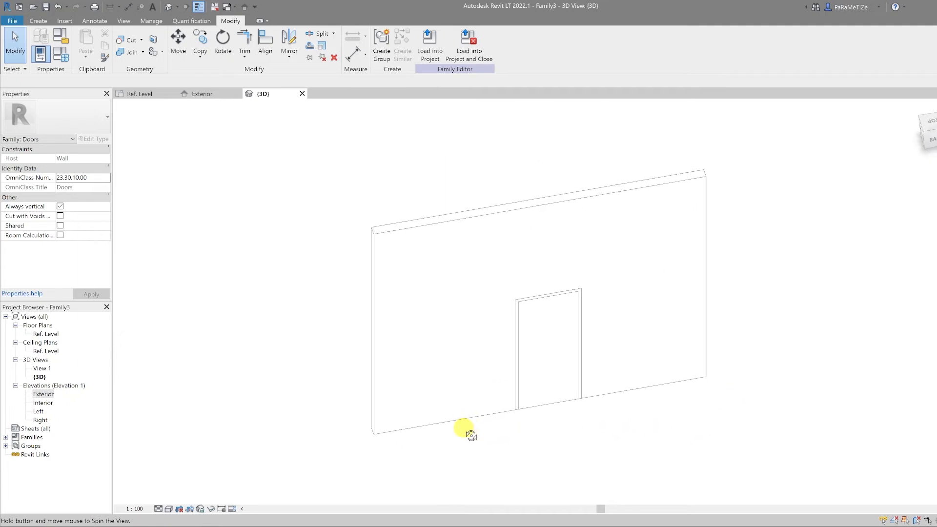
click(65, 54)
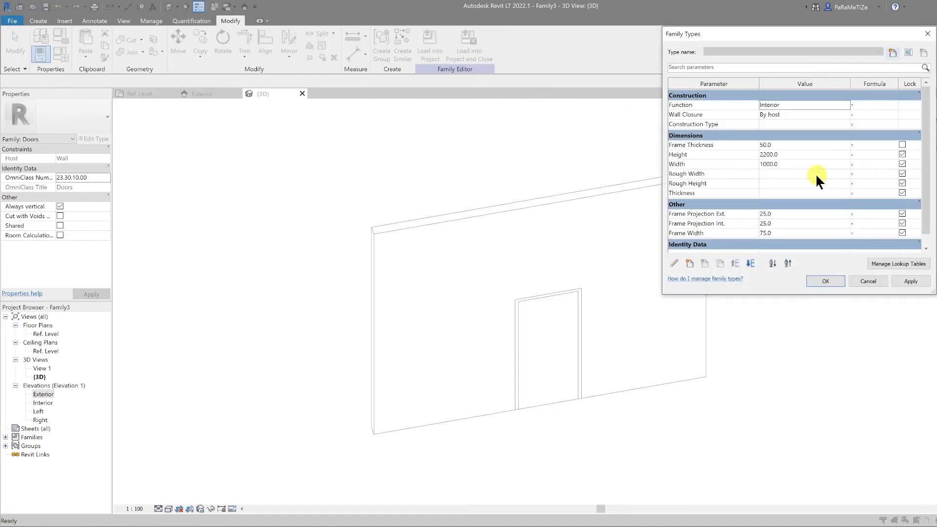
click(804, 154)
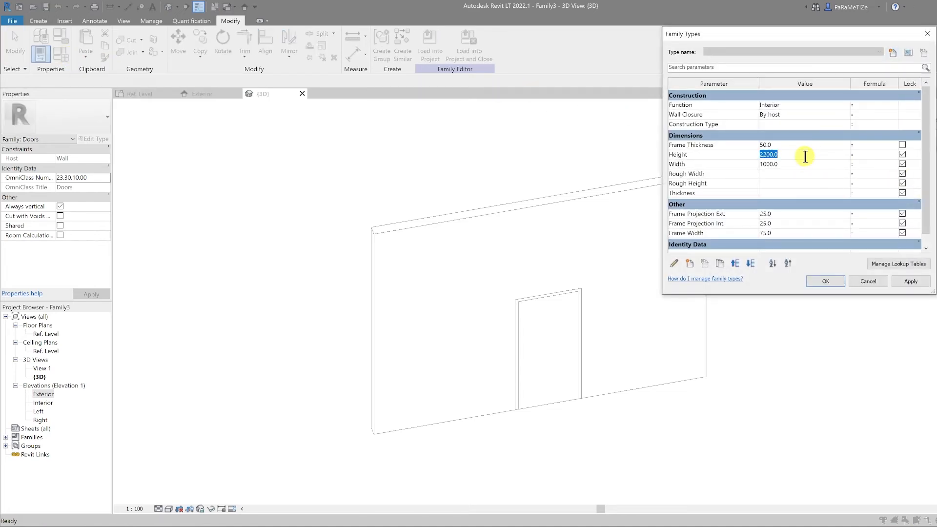
text(2500)
click(904, 277)
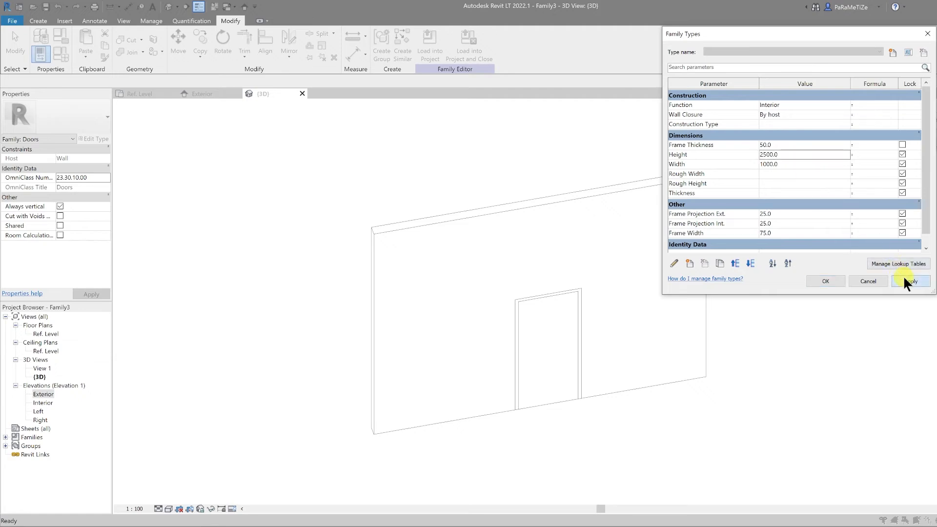
click(799, 167)
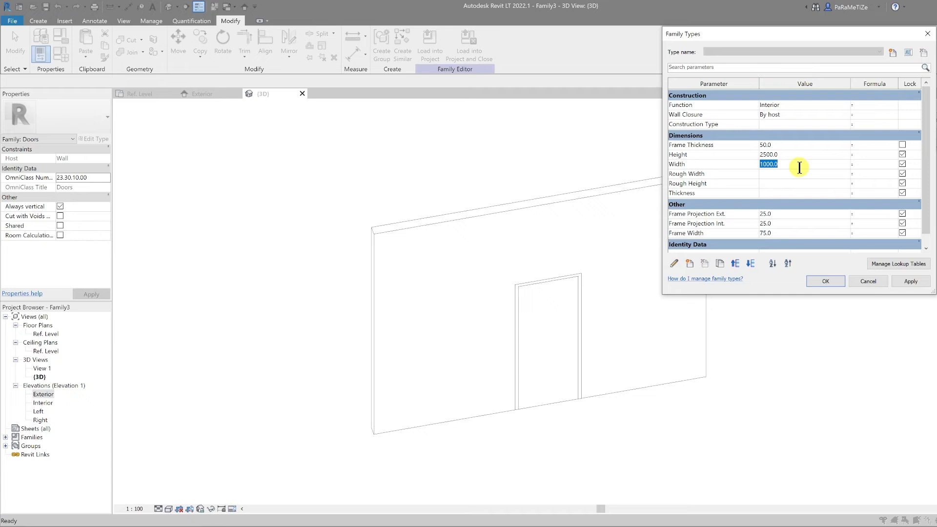
text(1200)
click(909, 280)
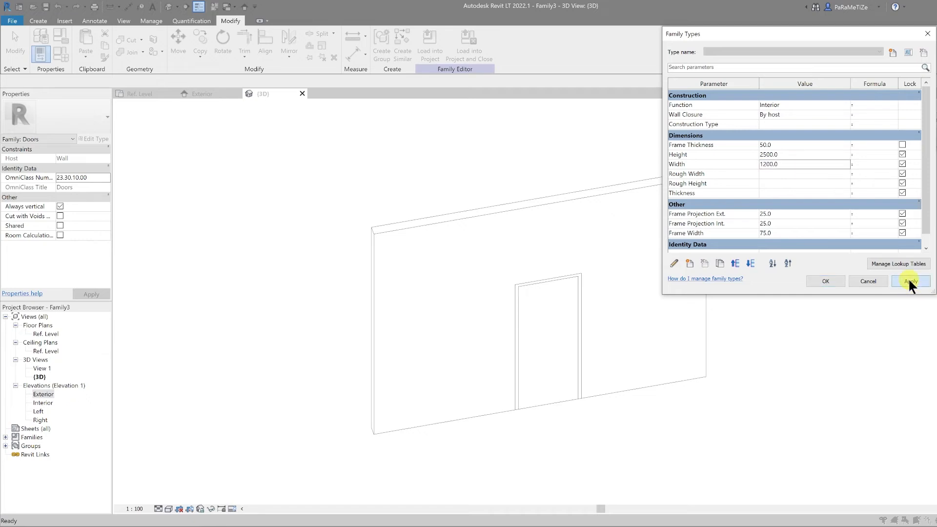
Set the door family's Width back to 1000 and Height to 2200, and close the family types.
click(783, 164)
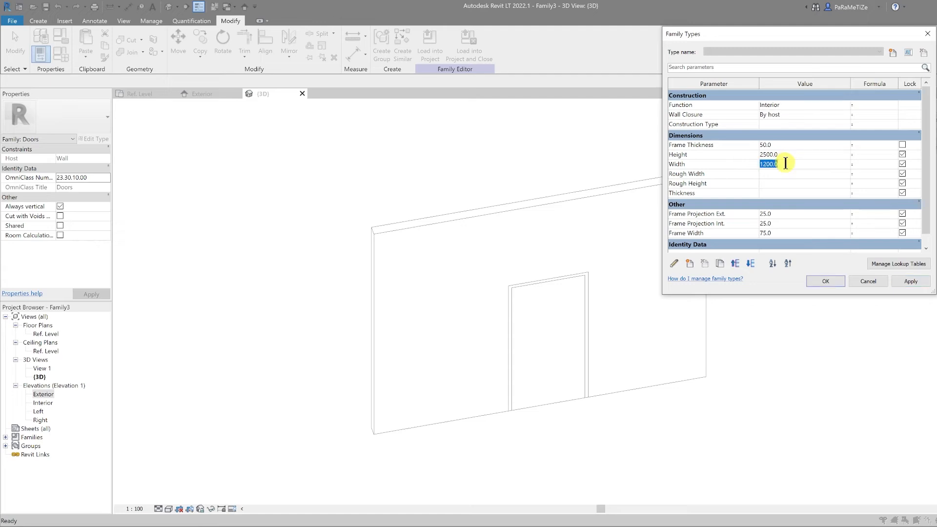
text(1000)
text(2200)
click(902, 282)
click(821, 280)
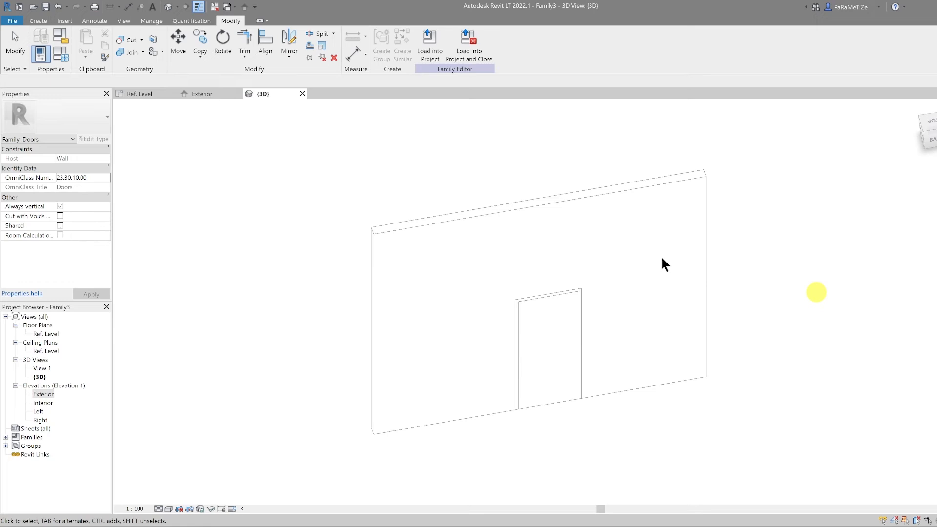
In the Ref. Level plan, draw a 90° symbolic swing arc of radius 900 on the exterior side, centred on the door panel's right outer corner.
click(140, 97)
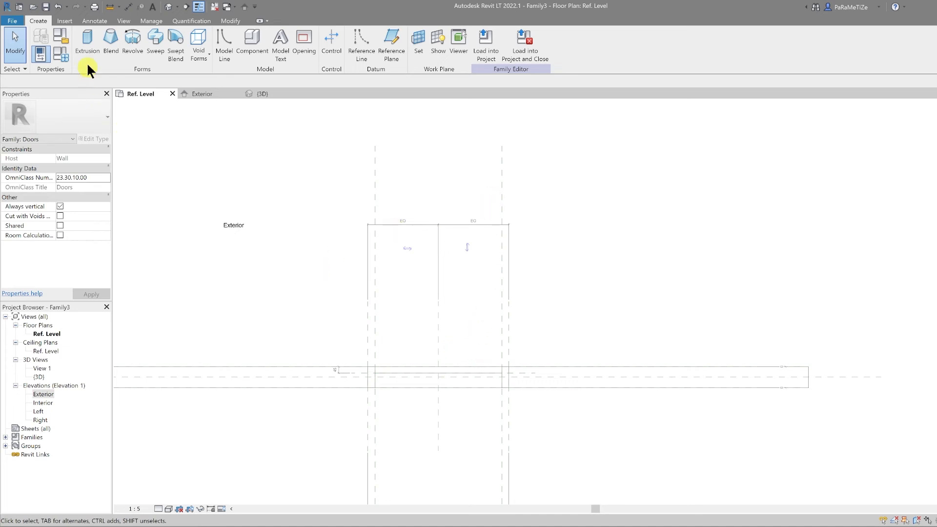
click(96, 20)
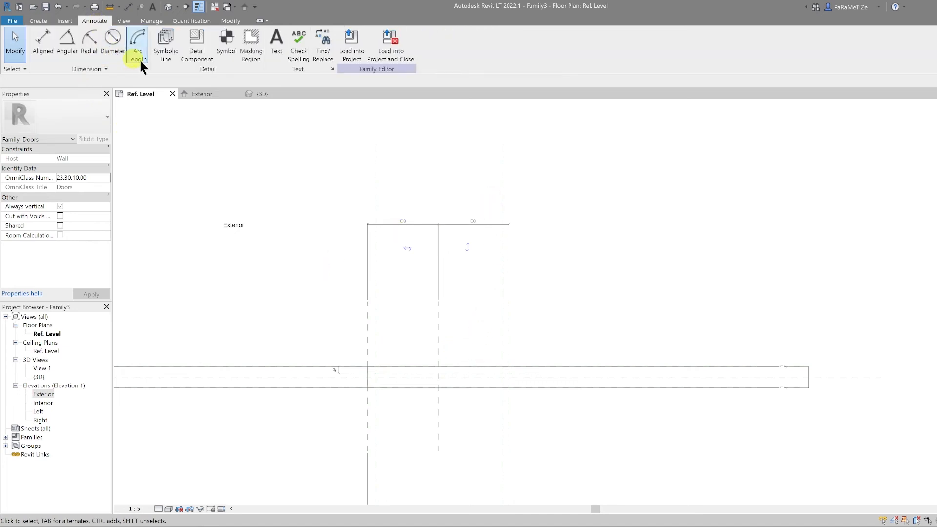
click(163, 49)
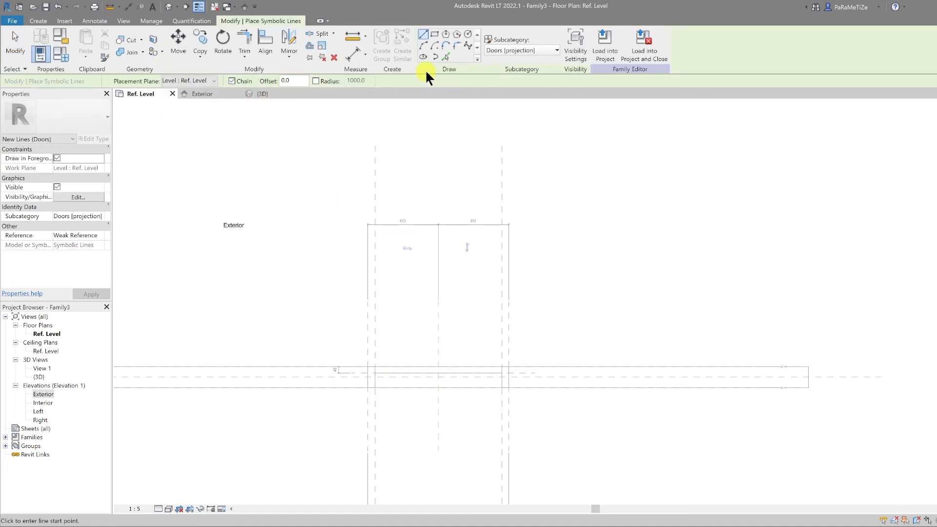
click(434, 45)
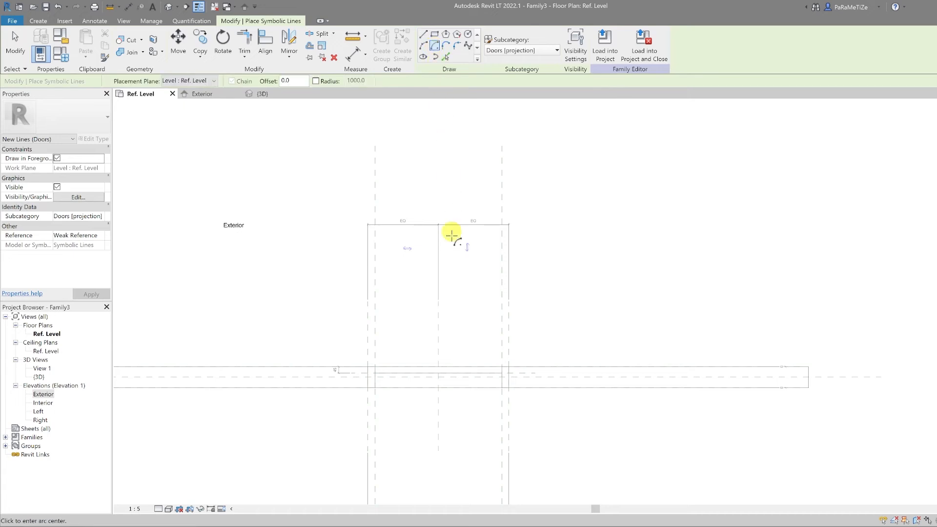
click(502, 366)
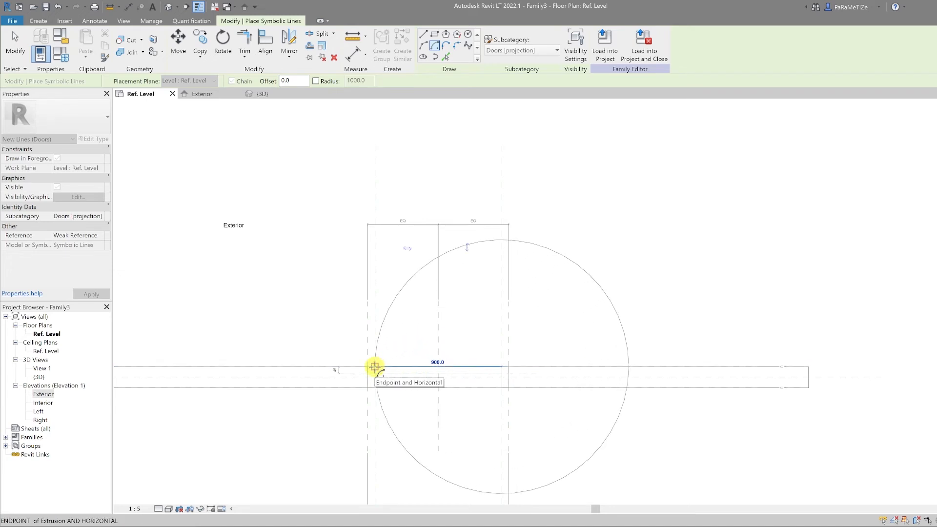
click(375, 366)
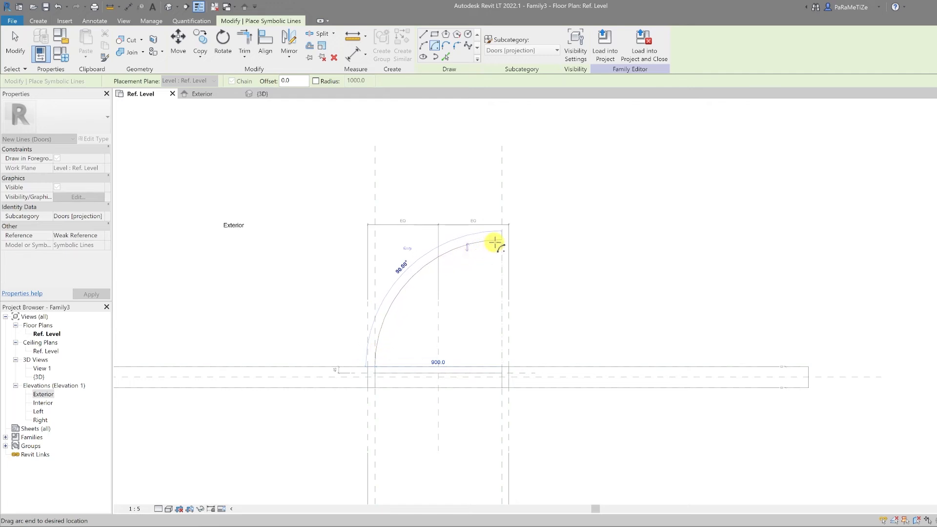
click(501, 240)
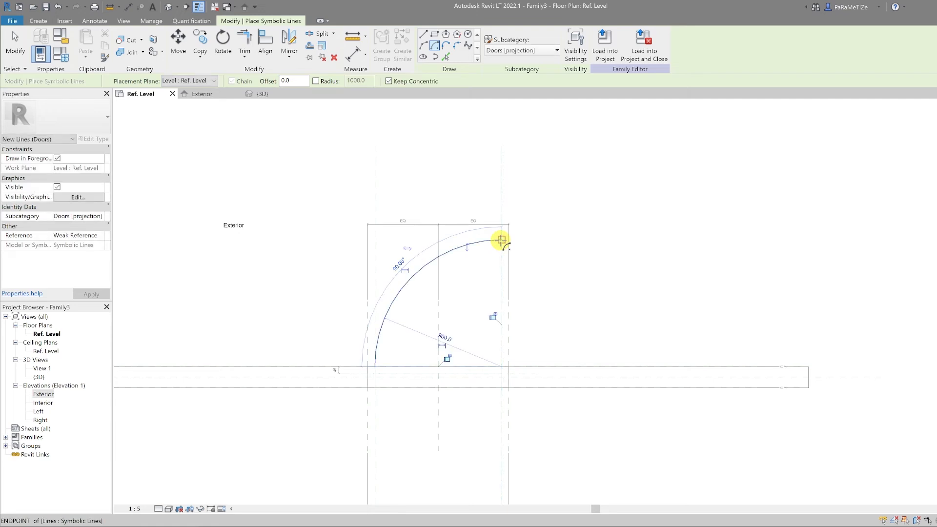
Draw a straight symbolic line from the swing arc's upper end down to the door panel's hinge corner.
click(424, 33)
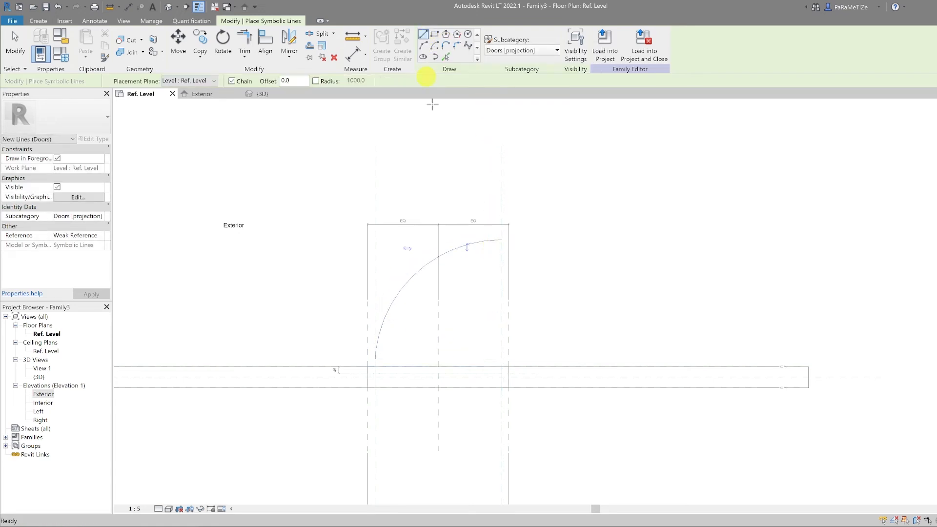
click(501, 240)
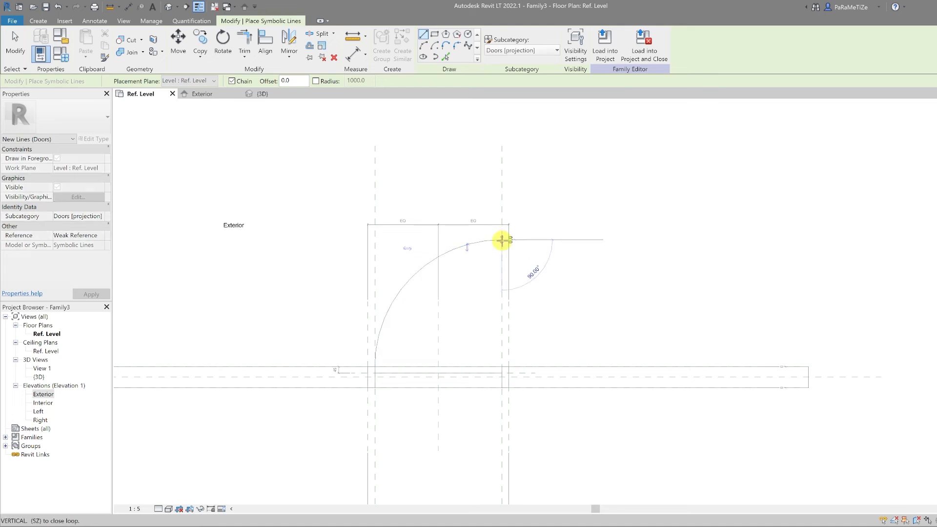
click(501, 366)
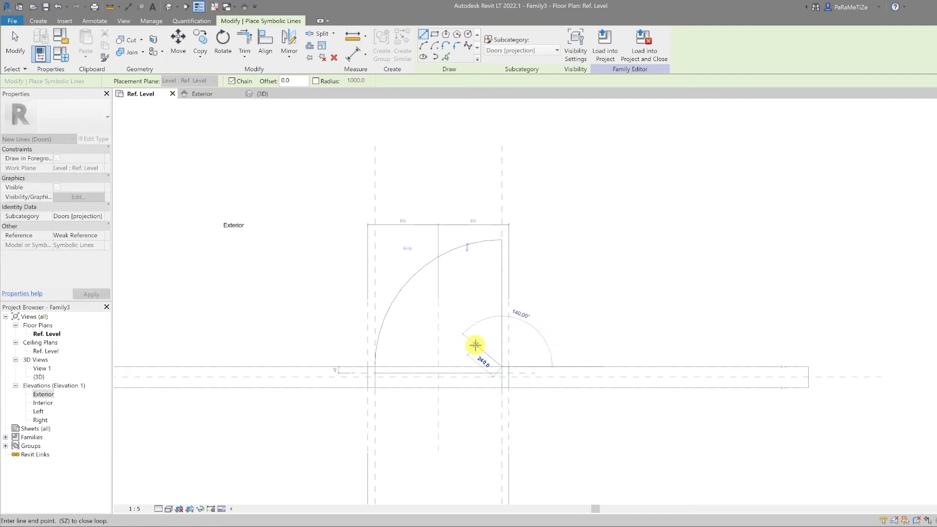
key(Escape)
key(Escape)
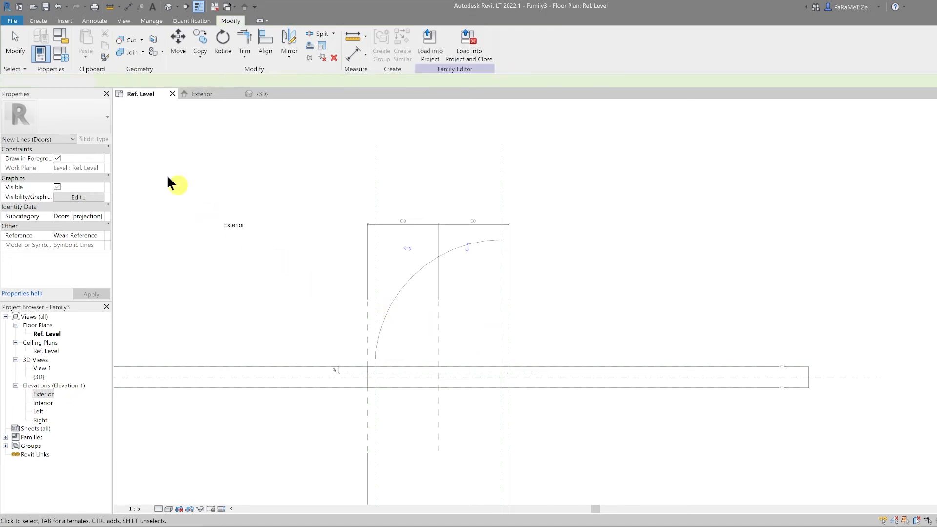
Flex the door family in plan by applying a Width of 1500 and then 700 to test the swing symbol.
click(65, 54)
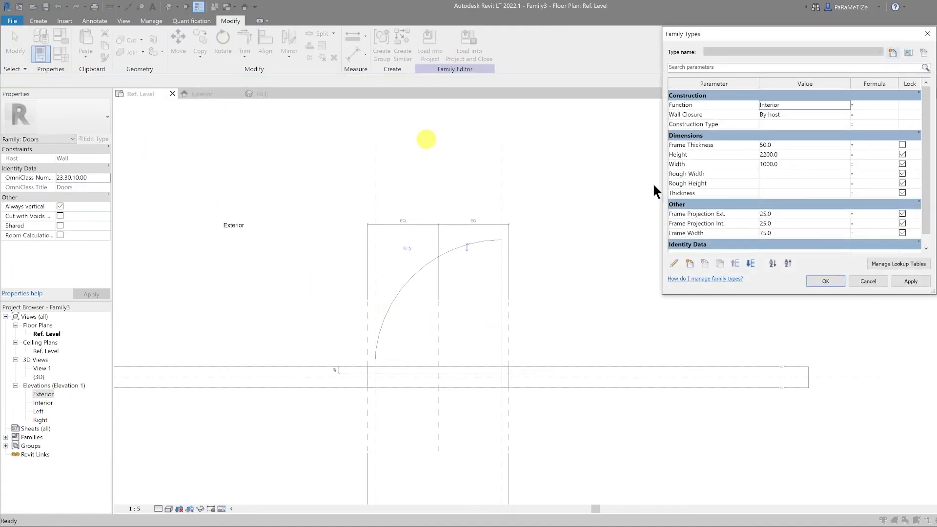
click(788, 165)
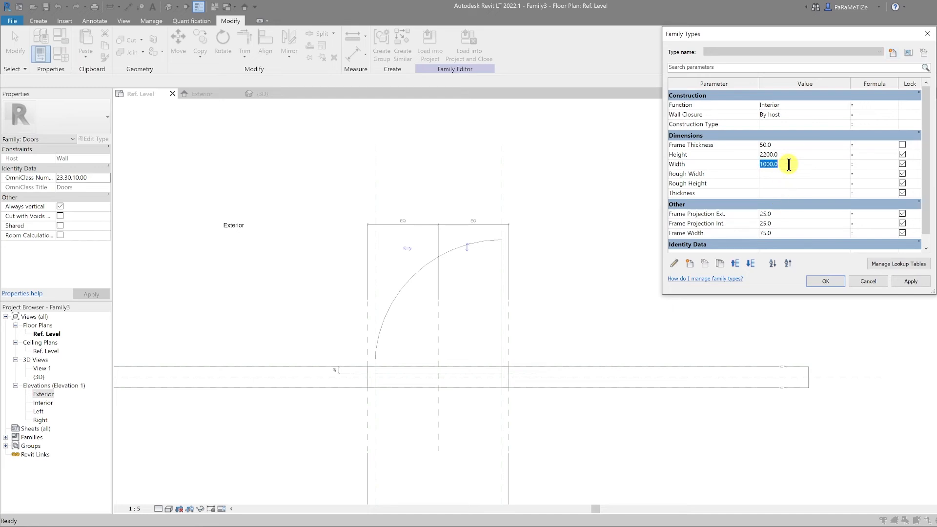
text(1500)
click(901, 276)
click(808, 166)
text(700)
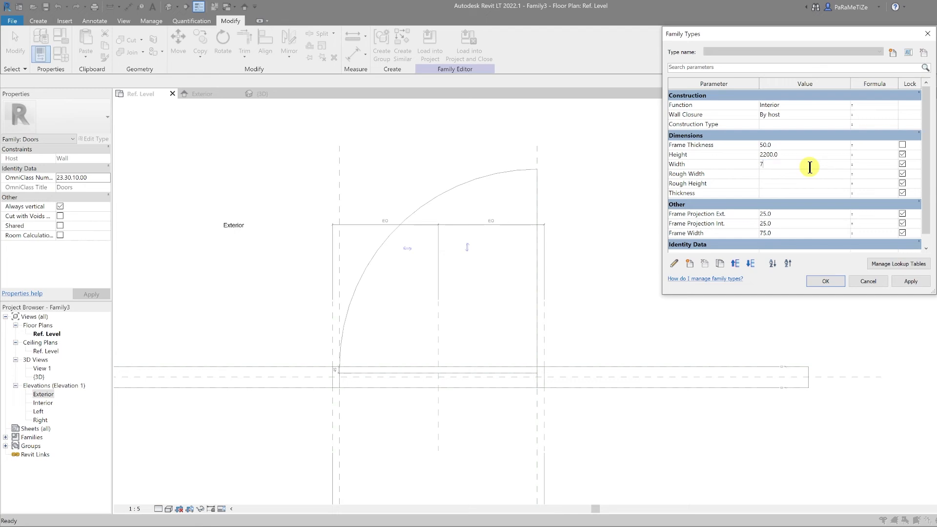
click(906, 280)
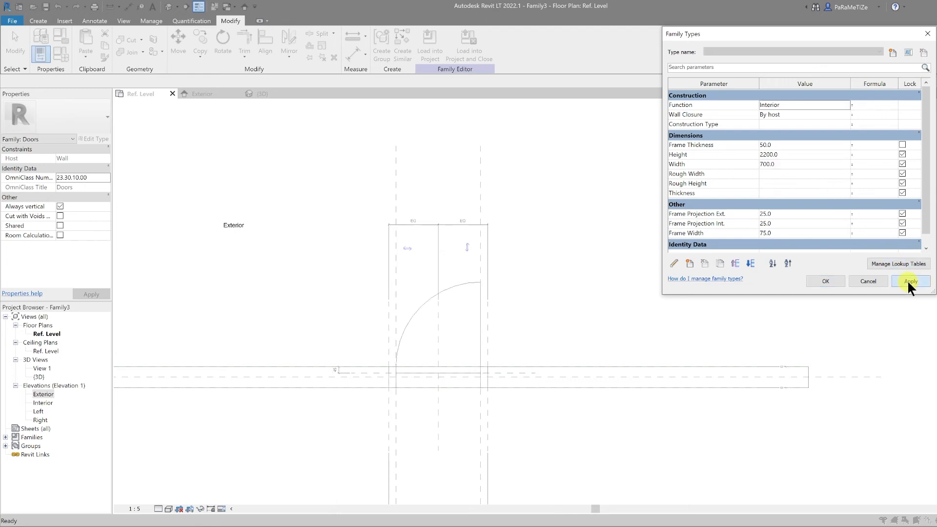
Set the door family's Width back to 1000 and close the family types.
click(797, 165)
text(1000)
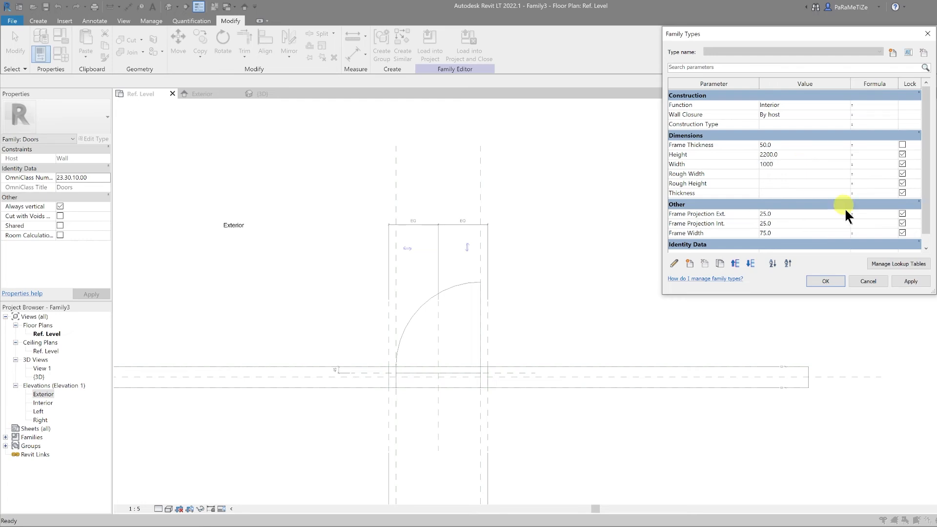
click(898, 282)
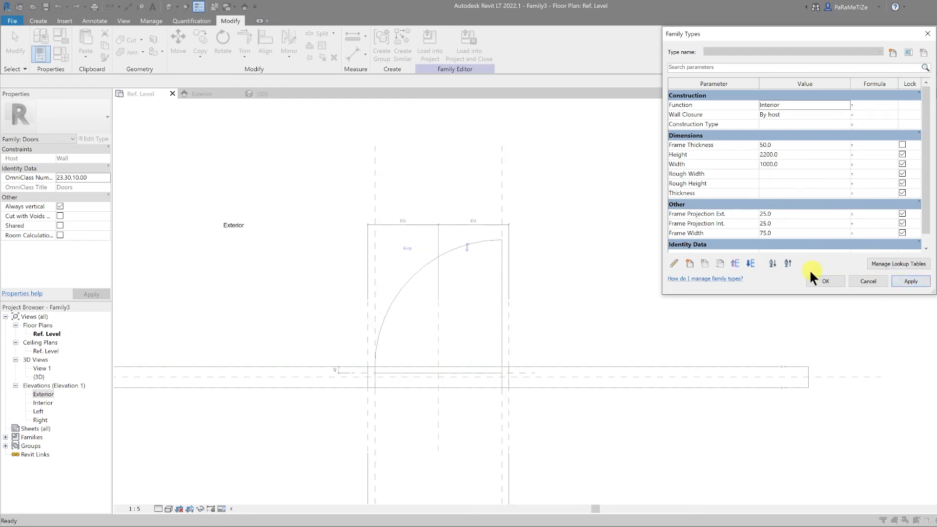
click(823, 281)
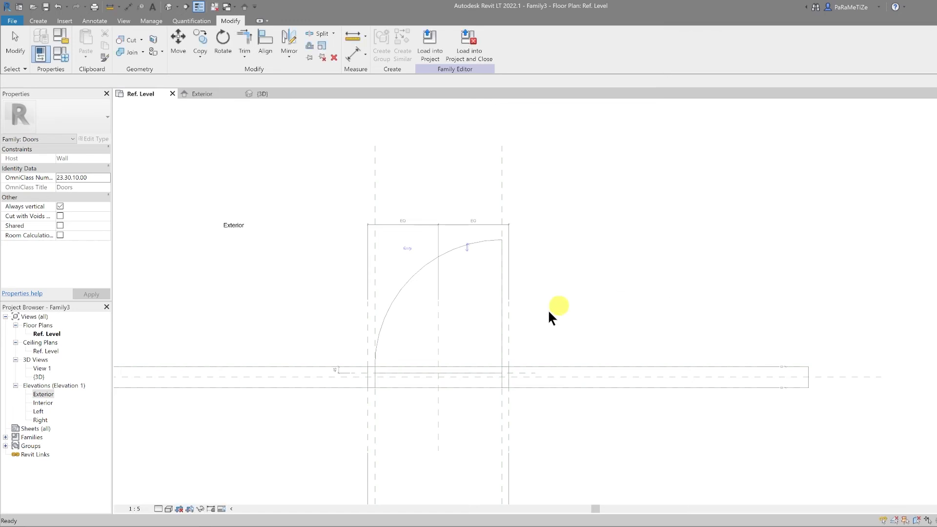
Turn off the door panel extrusion's visibility in Plan/RCP and when cut in Plan/RCP.
click(429, 364)
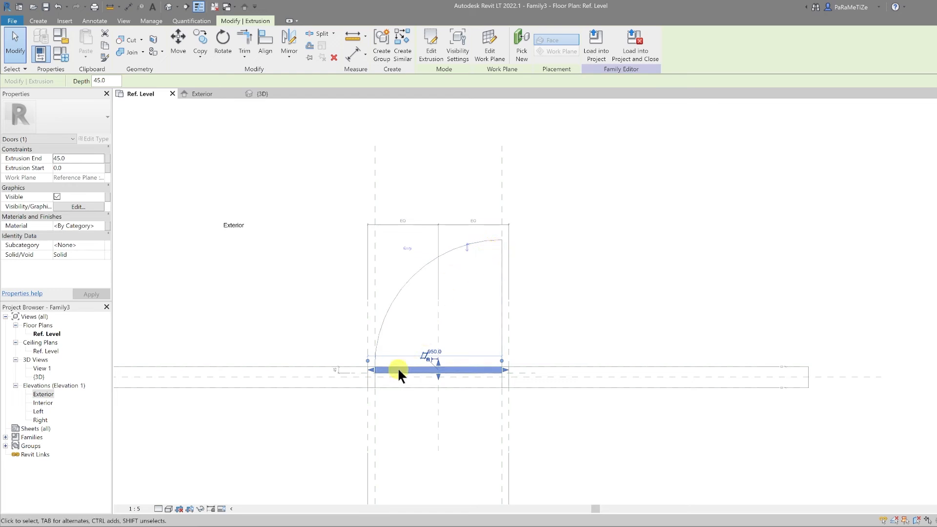
click(79, 205)
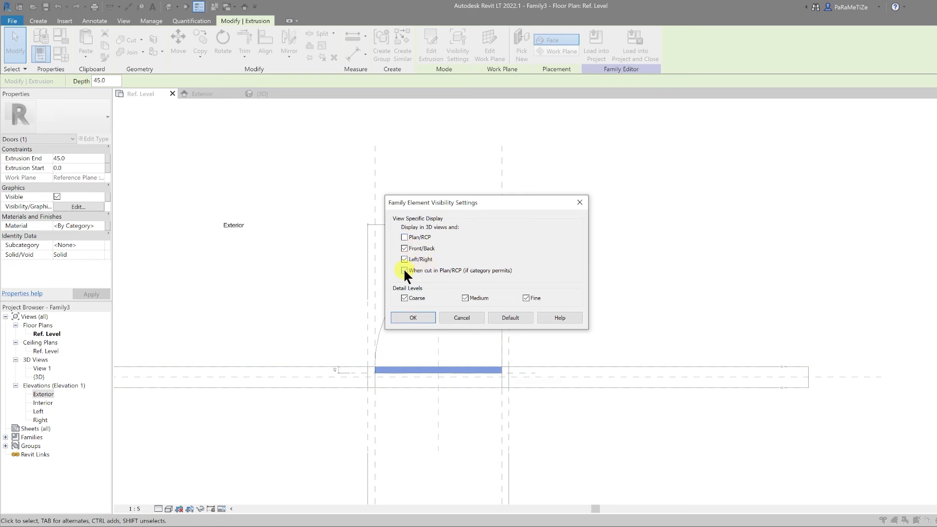
click(417, 318)
scroll(361, 302, down, 1)
click(329, 201)
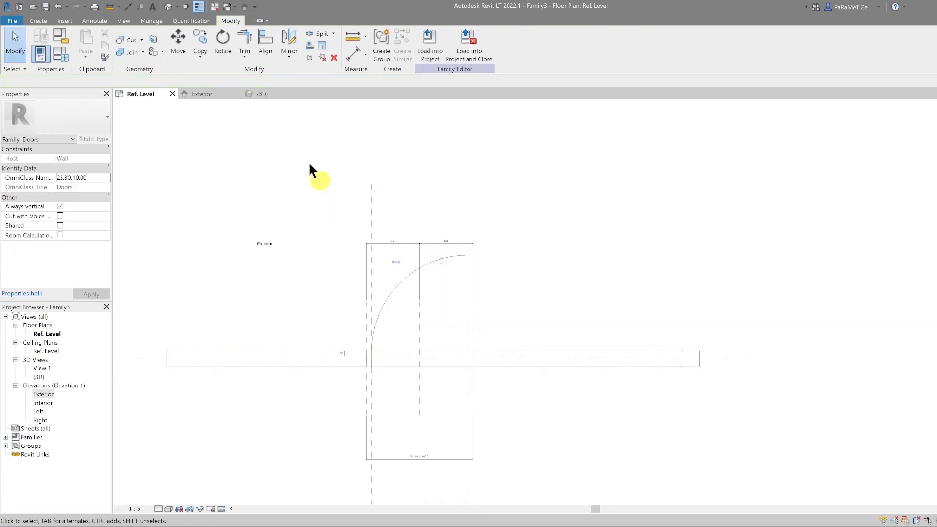
Shade the 3D view and open the material assignment for the door panel and frame extrusions together.
click(277, 94)
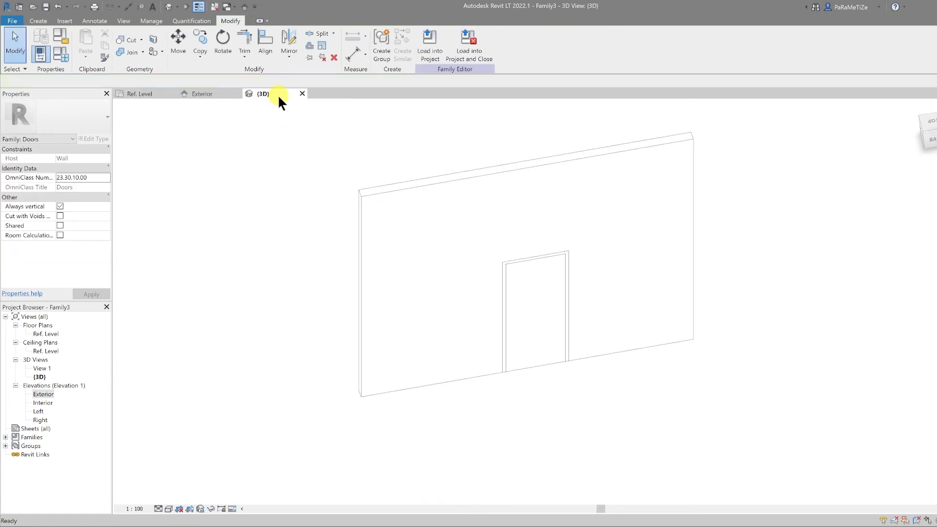
middle_drag(527, 415, 420, 422)
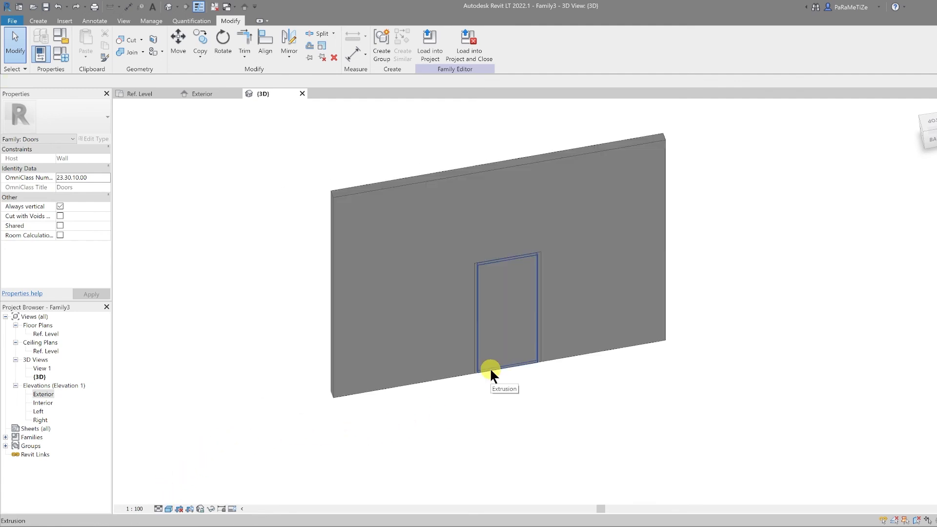
click(490, 368)
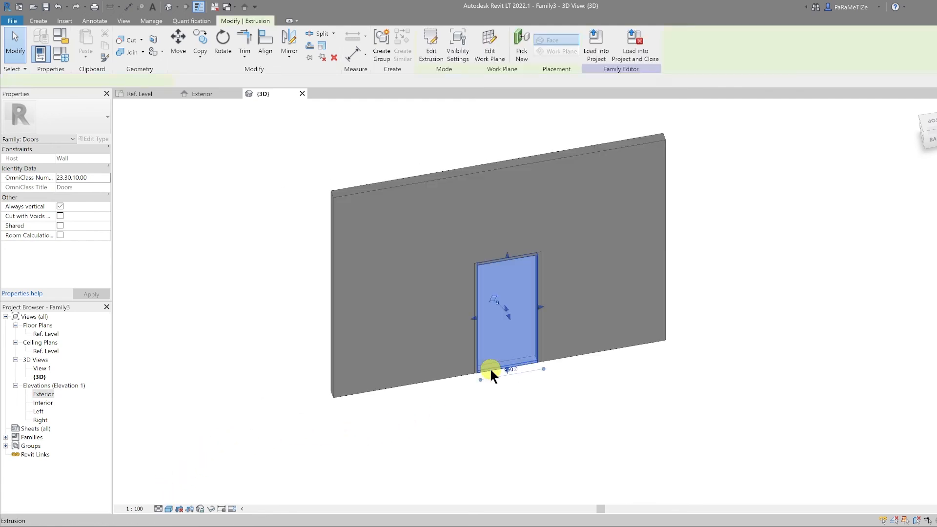
ctrl+click(540, 358)
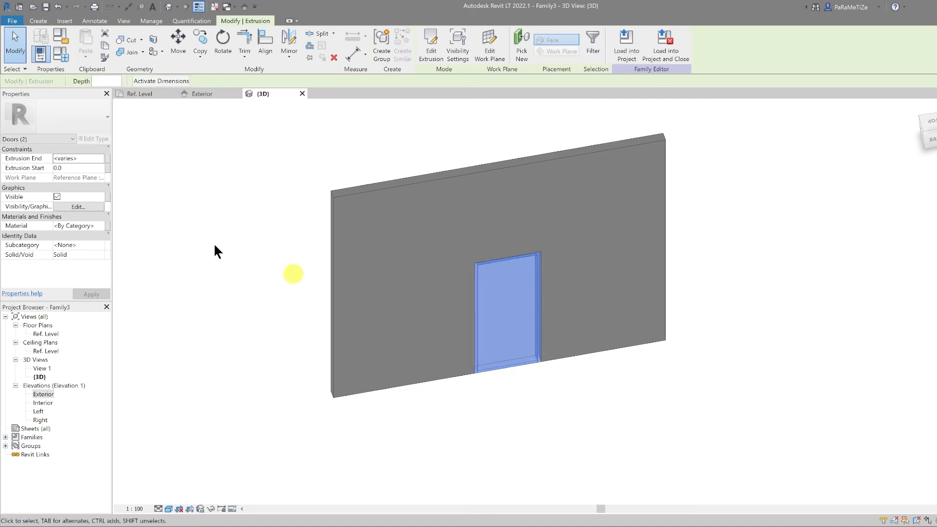
click(101, 225)
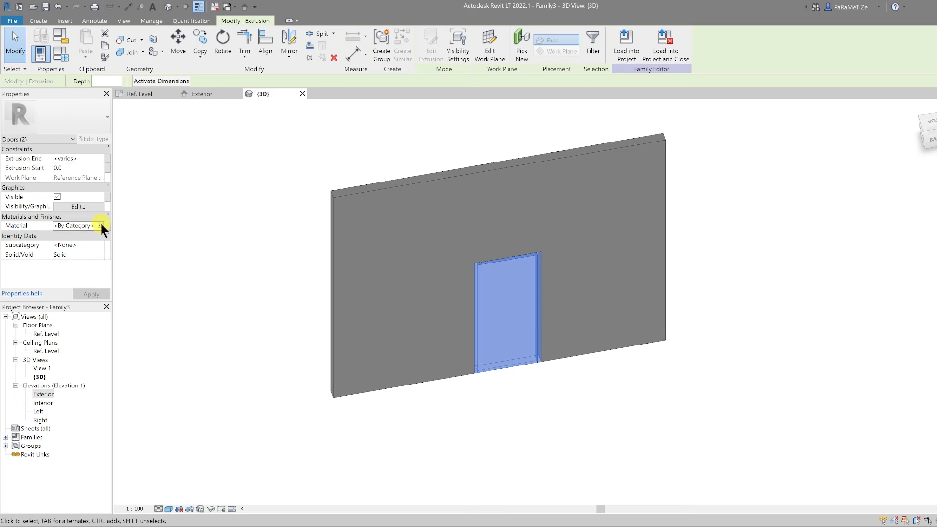
click(101, 225)
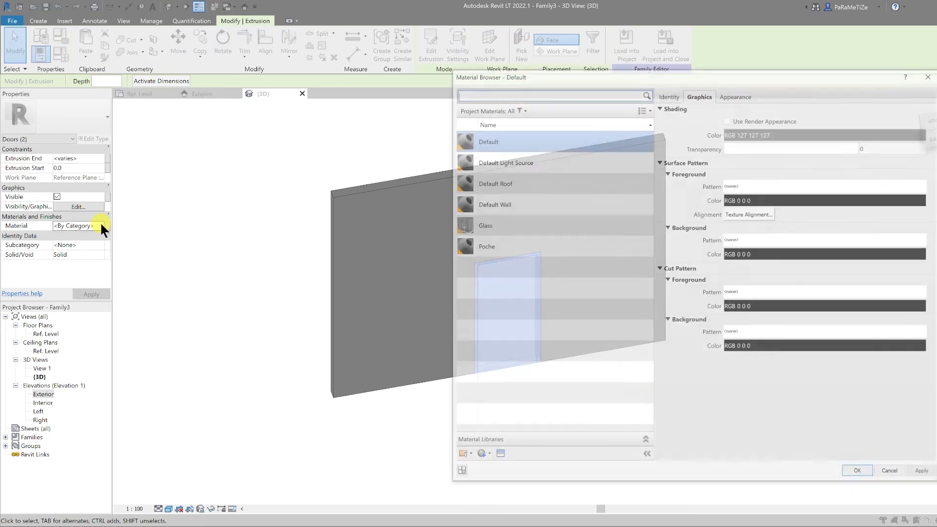
Create a new material and rename it Wood.
click(478, 456)
click(500, 469)
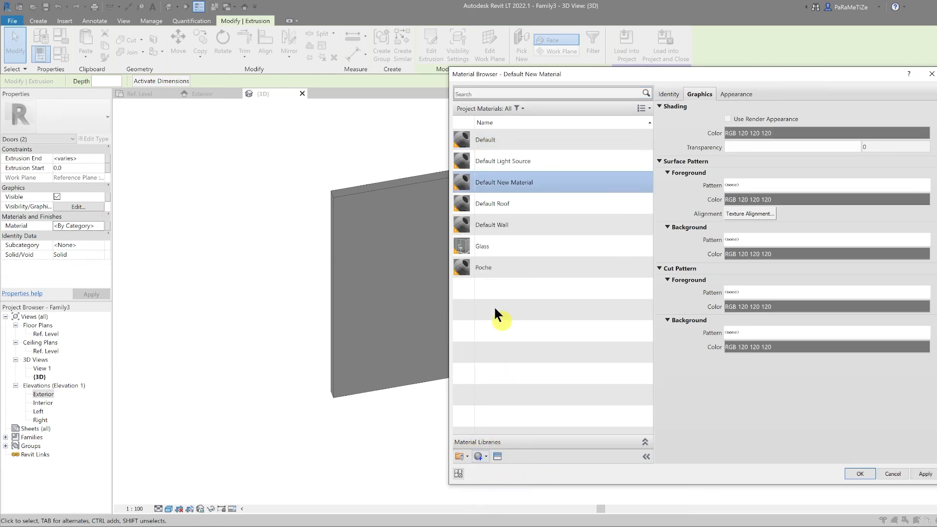
right_click(510, 183)
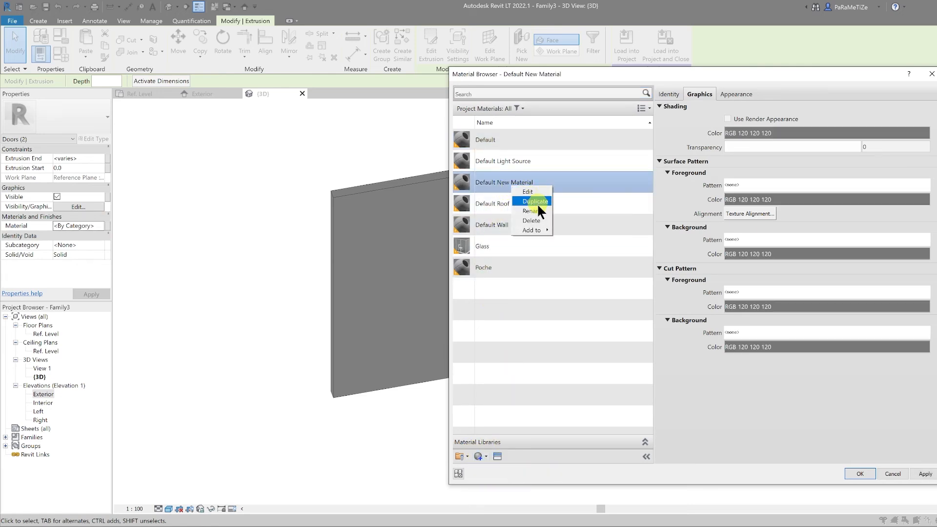
click(537, 207)
text(Wood)
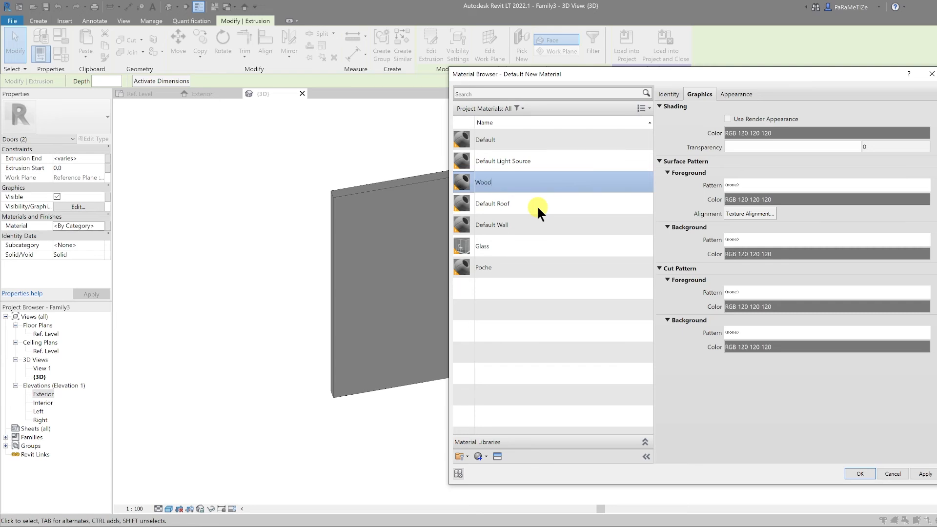
key(Return)
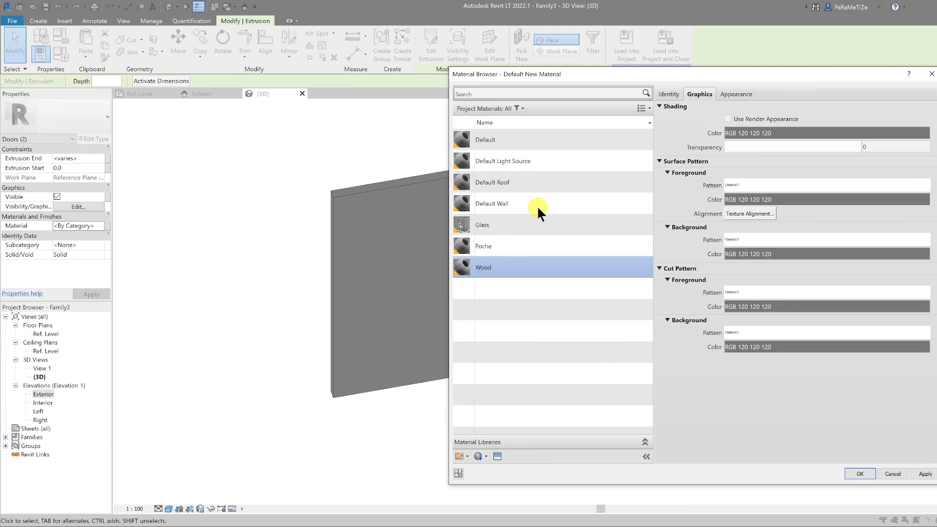
Search the appearance library for oak and replace the Wood material's appearance asset with English Oak.
click(737, 92)
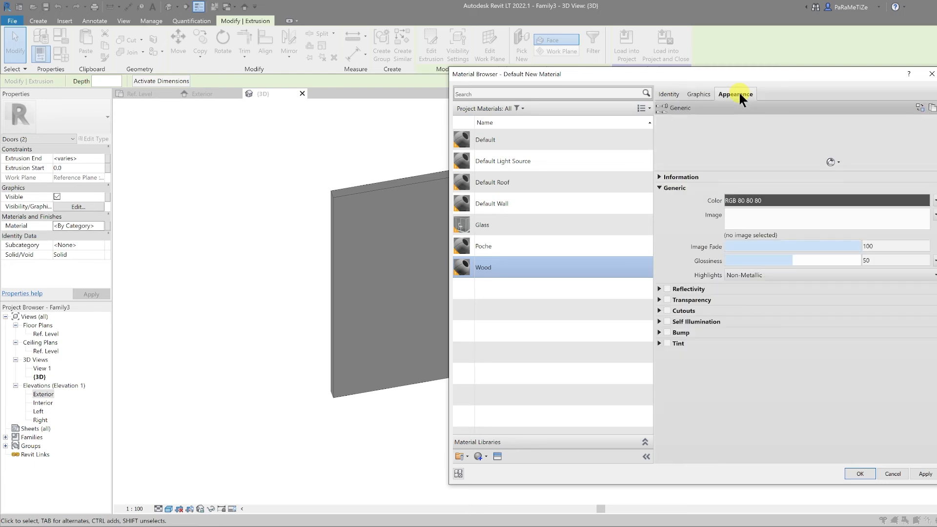
click(919, 106)
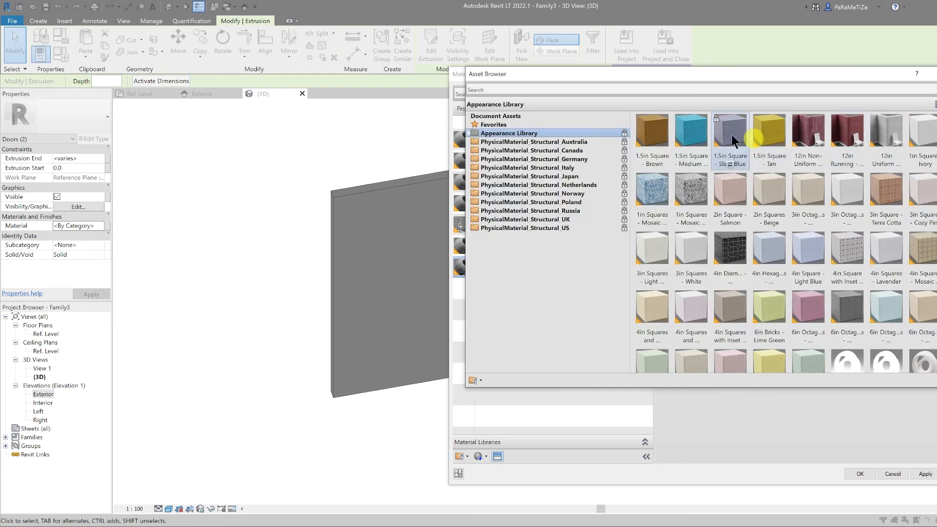
click(577, 91)
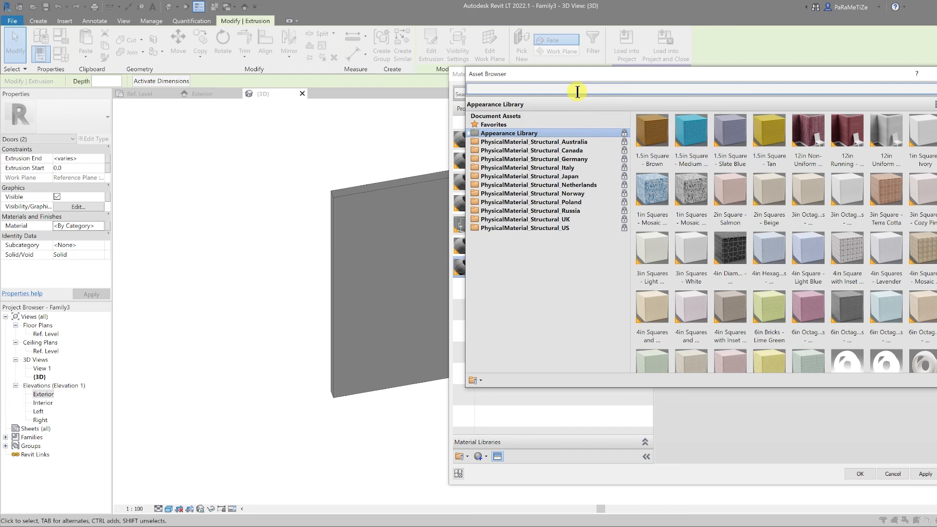
text(oak)
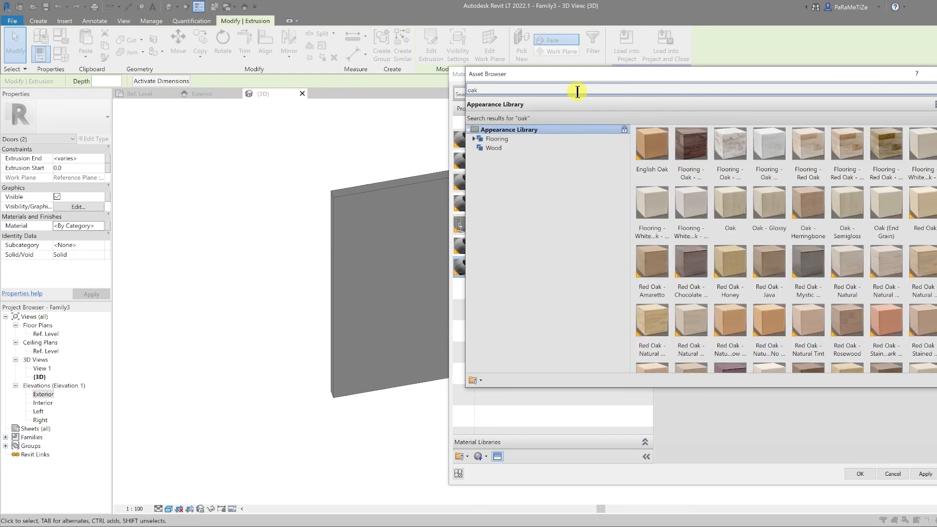
click(650, 146)
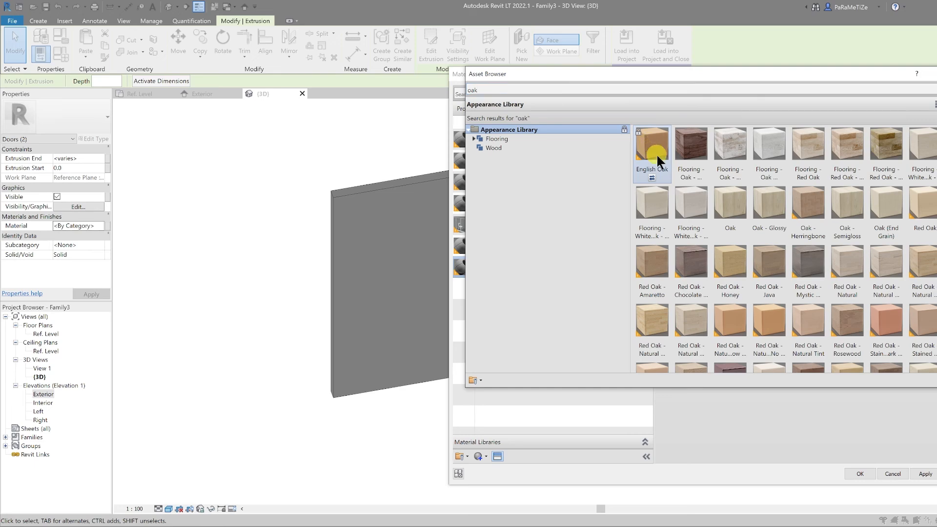
click(933, 74)
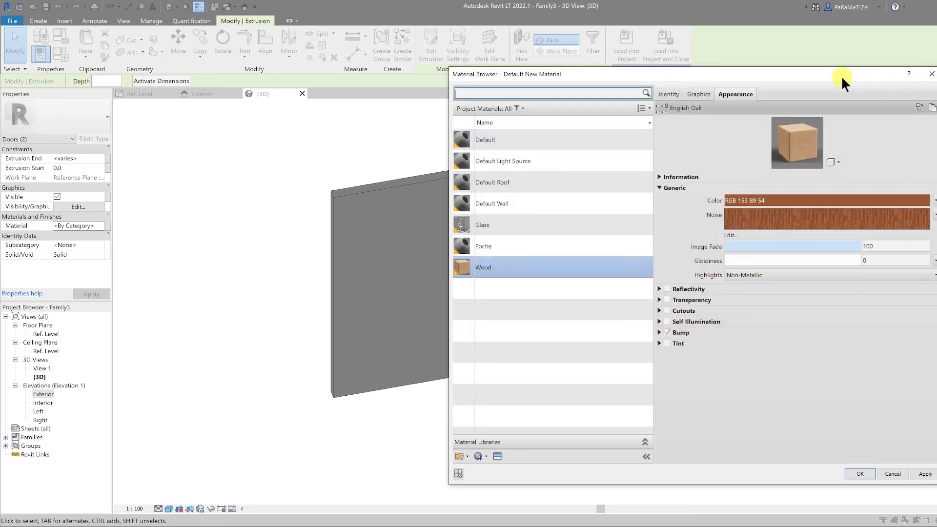
Set the Wood material's shading to use its render appearance and assign Wood to the door panel and frame.
click(695, 93)
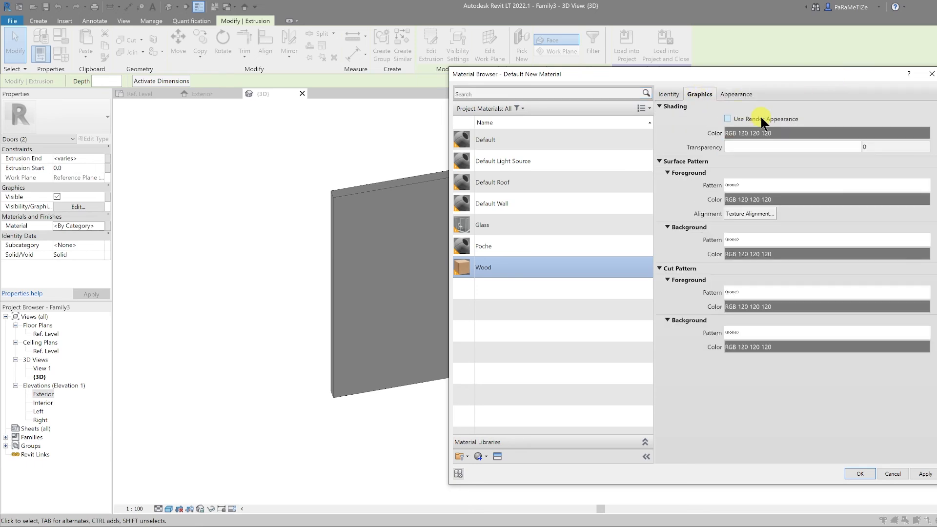
click(757, 119)
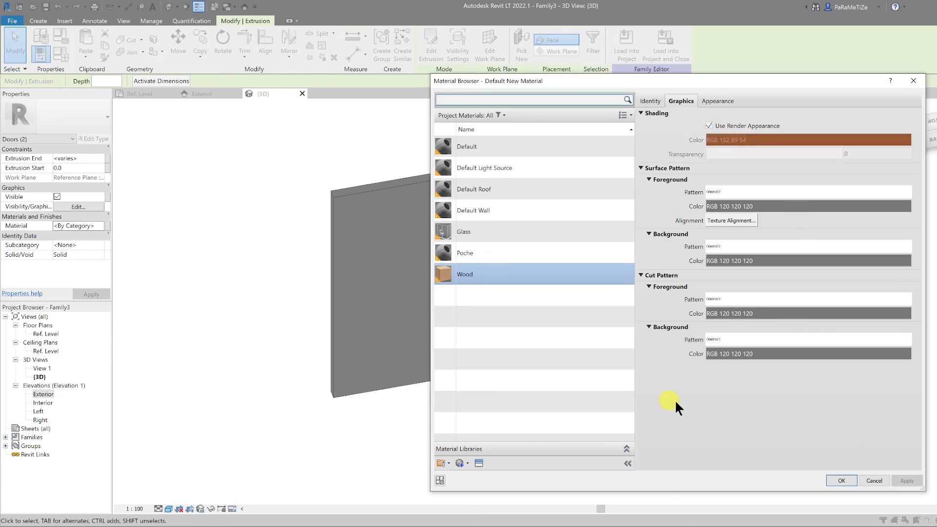
click(839, 481)
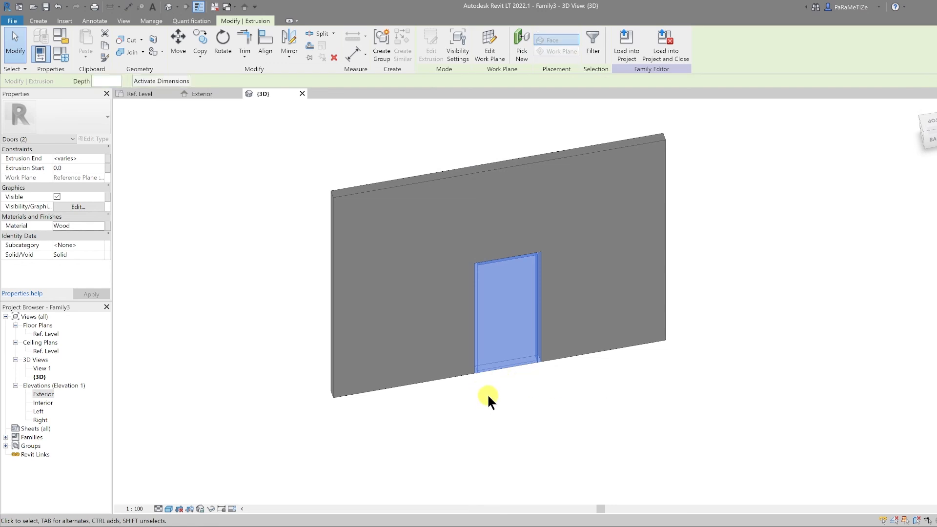
click(487, 394)
middle_drag(511, 391, 571, 383)
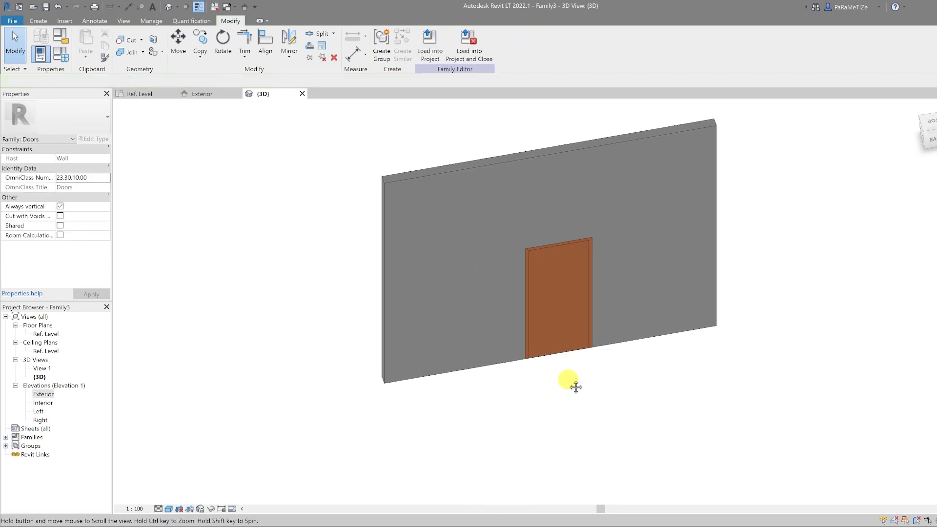
scroll(546, 345, up, 3)
scroll(576, 390, down, 2)
scroll(598, 403, down, 1)
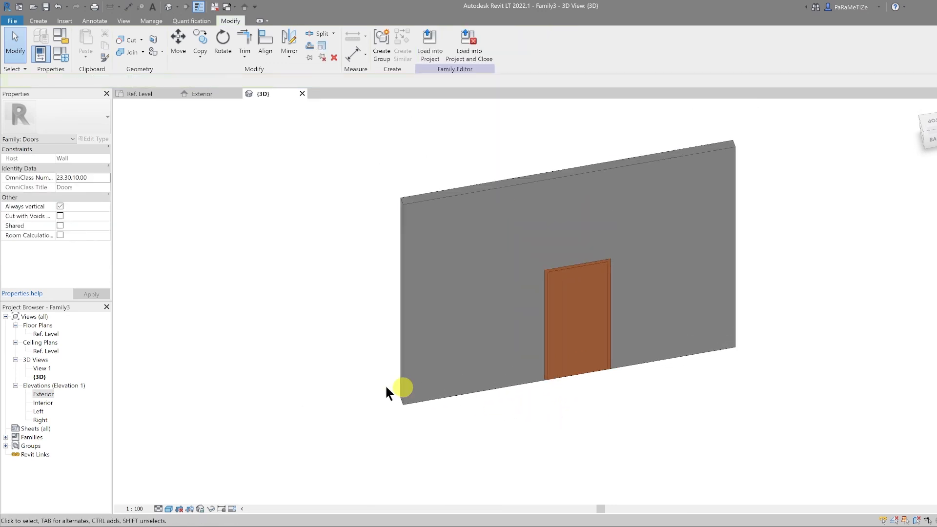
mouse_move(377, 395)
shift+middle_down()
mouse_move(437, 403)
mouse_move(673, 395)
mouse_move(597, 405)
mouse_move(368, 383)
mouse_move(377, 380)
shift+middle_up()
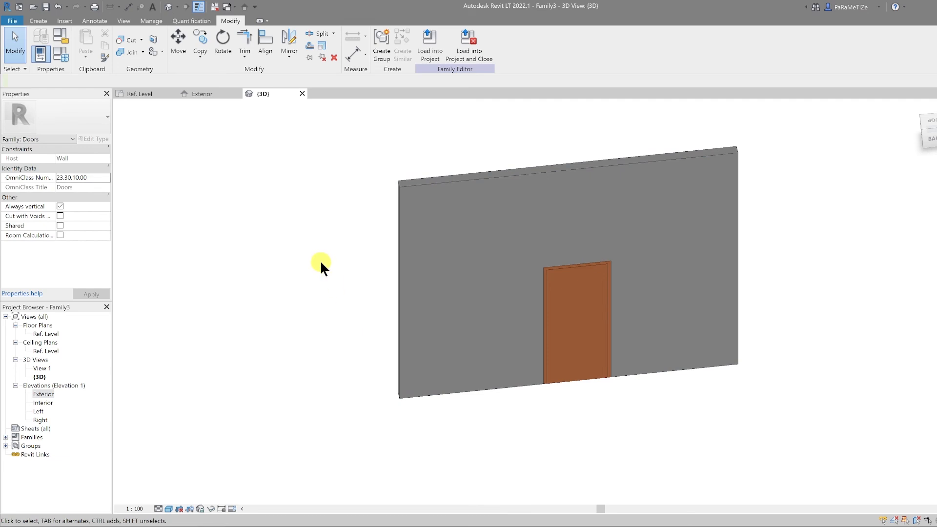
Create a new project with no template file and metric units.
click(13, 22)
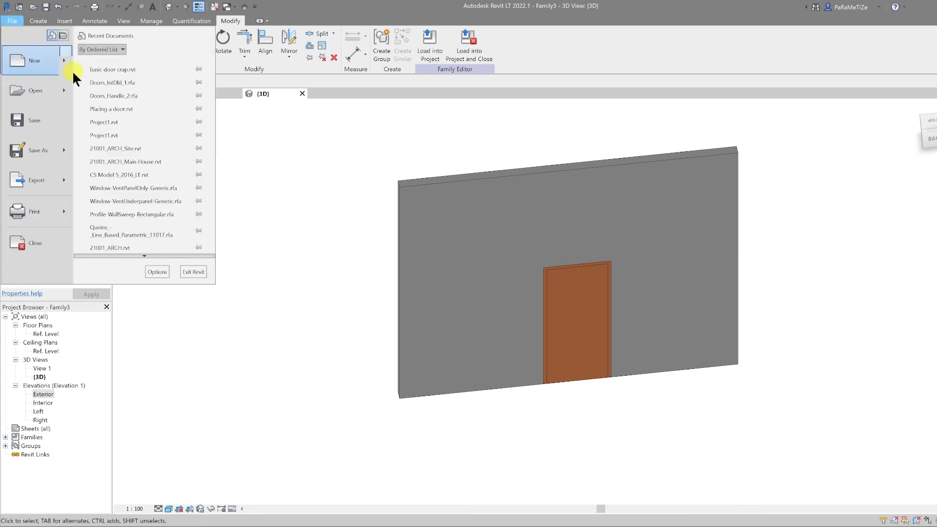
mouse_move(64, 64)
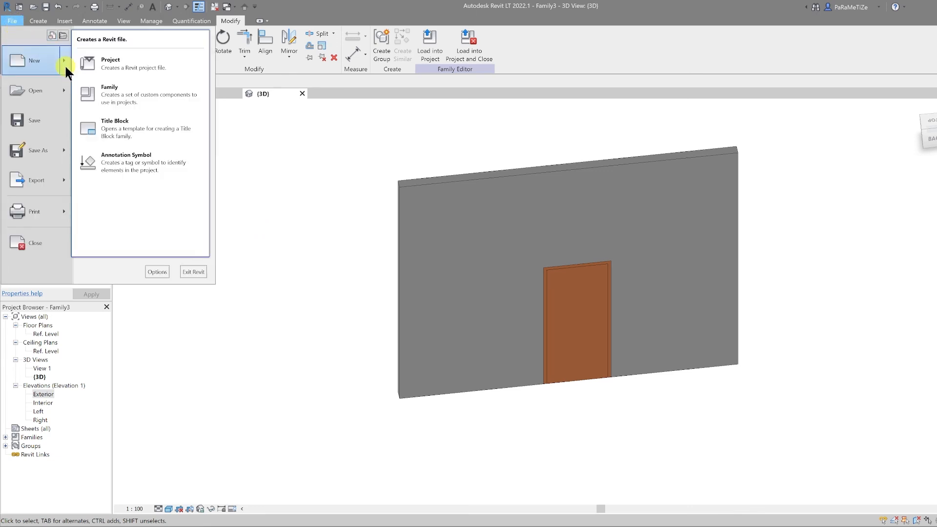
click(134, 65)
click(449, 247)
click(449, 253)
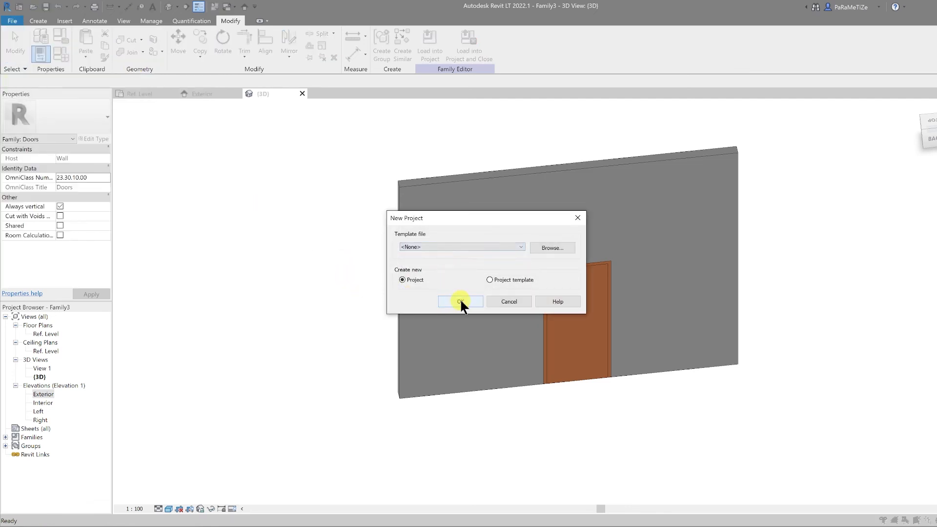
click(459, 301)
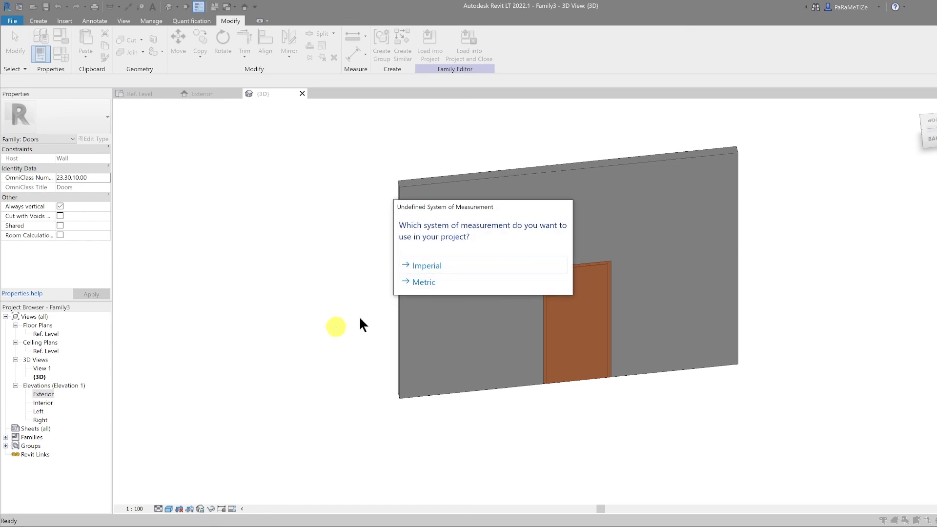
click(438, 283)
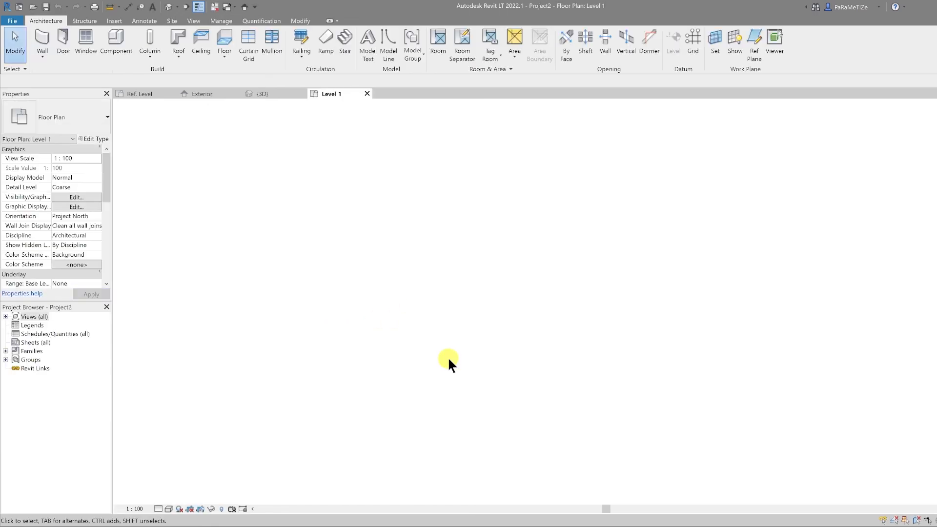
Draw a straight horizontal wall 3000 mm long in the Level 1 floor plan.
click(41, 41)
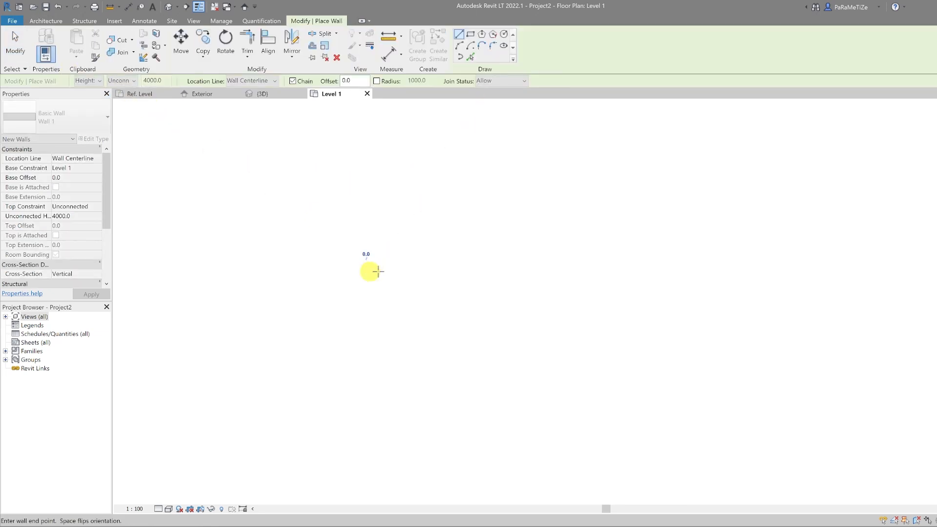
text(3000)
key(Return)
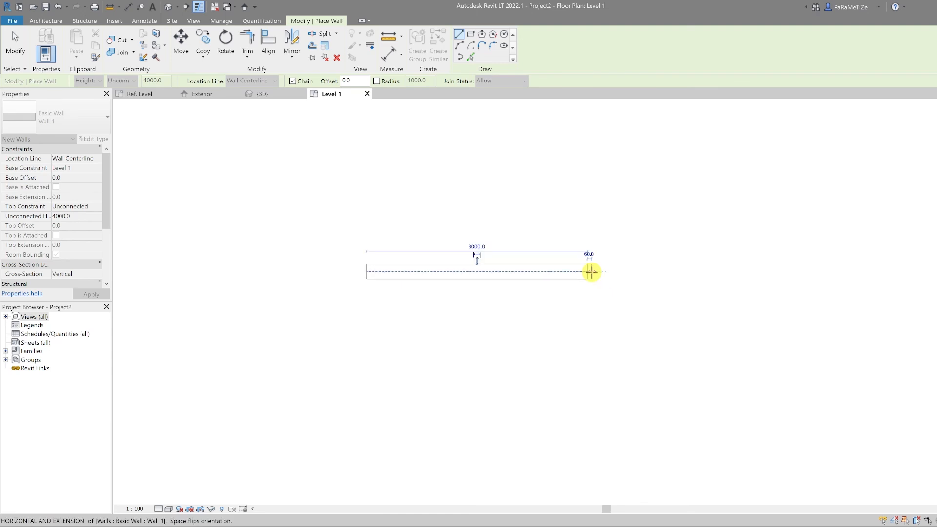
key(Escape)
key(Escape)
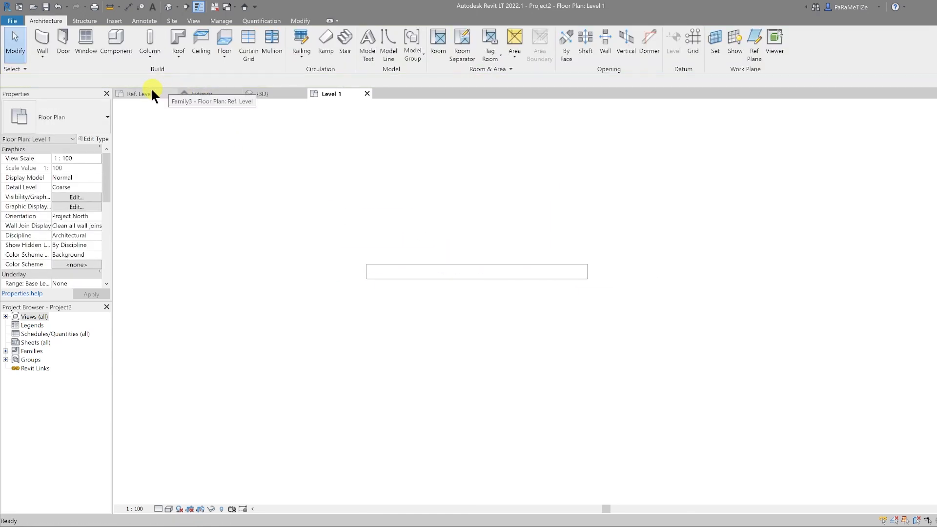
Load the door family into the new project and place one door in the wall, a little left of its middle.
click(149, 91)
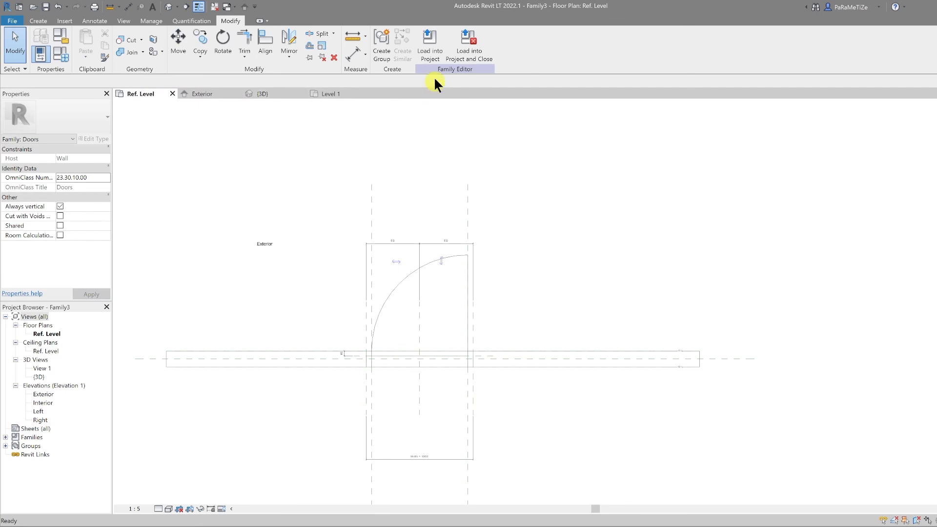
click(429, 51)
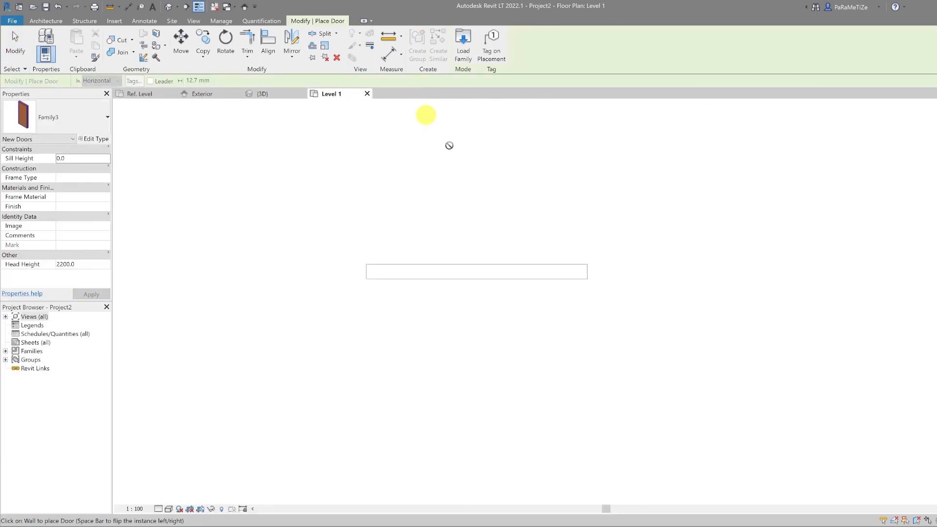
click(444, 274)
key(Escape)
key(Escape)
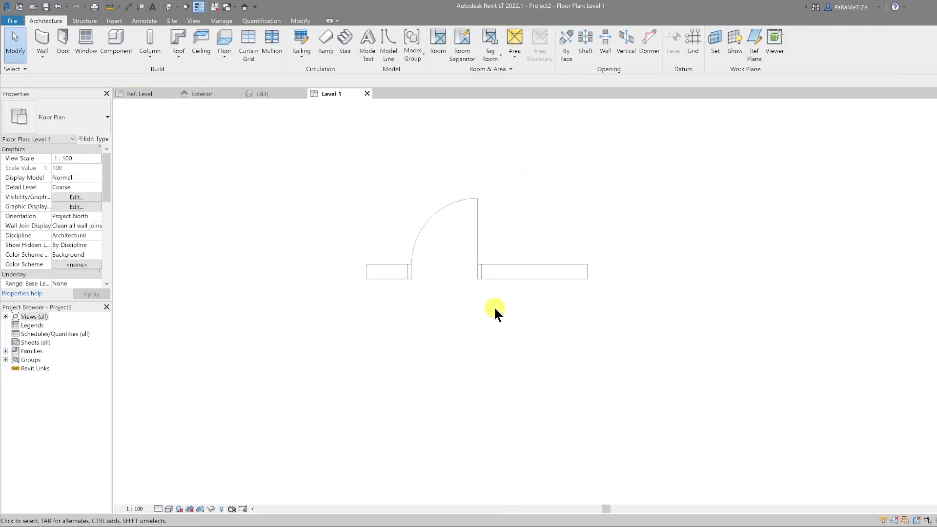